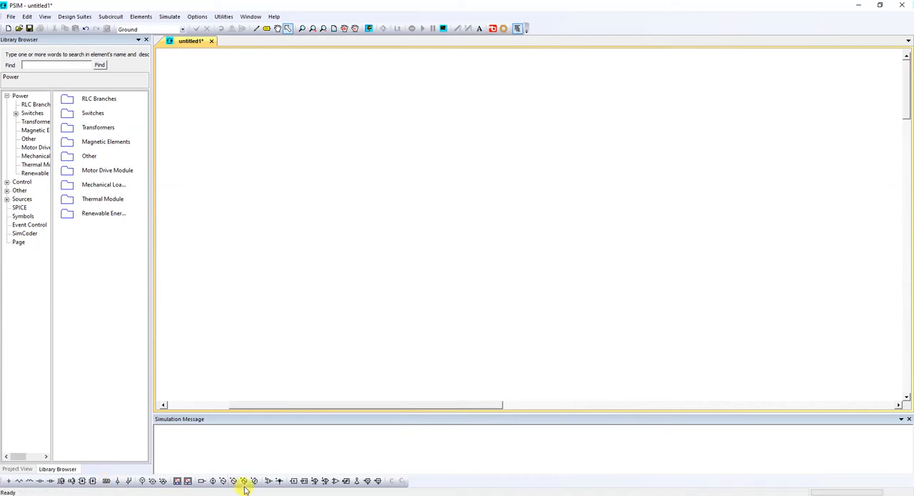
Step: Place a vertical sinusoidal voltage source on the schematic and a horizontal resistor above it to the right
{"action": "left_click", "coordinate": [223, 481]}
{"action": "left_click", "coordinate": [307, 181]}
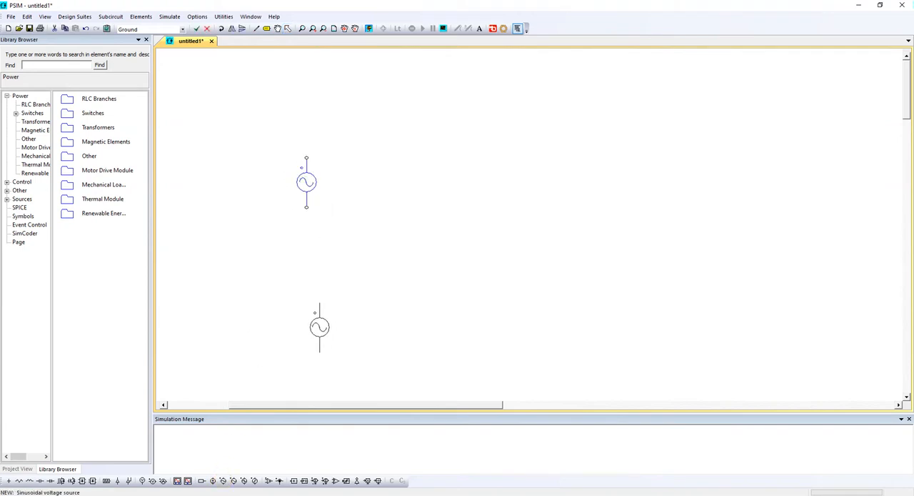
{"action": "left_click", "coordinate": [19, 481]}
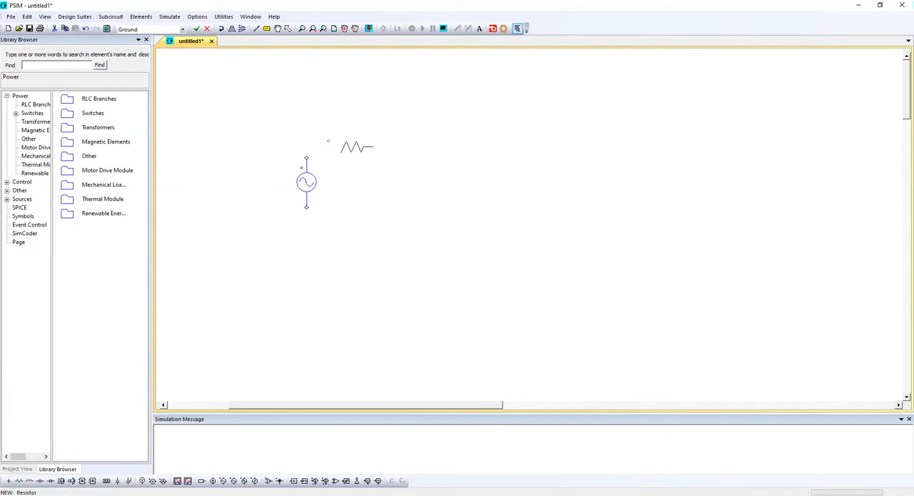
{"action": "left_click", "coordinate": [371, 147]}
Step: Place a thyristor vertically to the right of the resistor, with its anode facing up
{"action": "left_click", "coordinate": [140, 17]}
{"action": "mouse_move", "coordinate": [152, 33]}
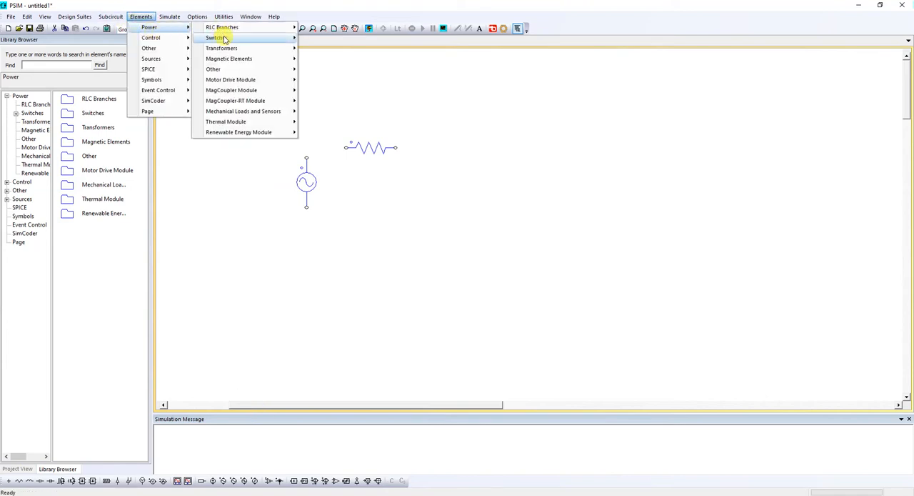
{"action": "mouse_move", "coordinate": [224, 39]}
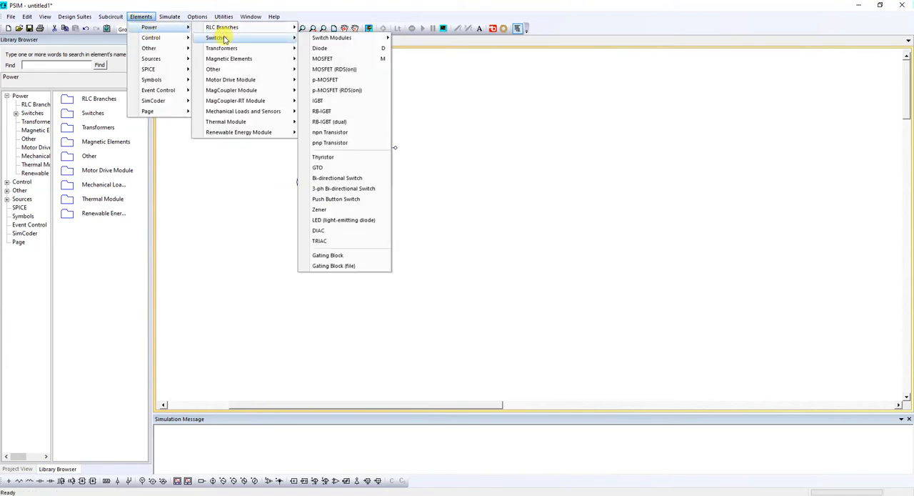
{"action": "left_click", "coordinate": [333, 158]}
{"action": "right_click", "coordinate": [470, 195]}
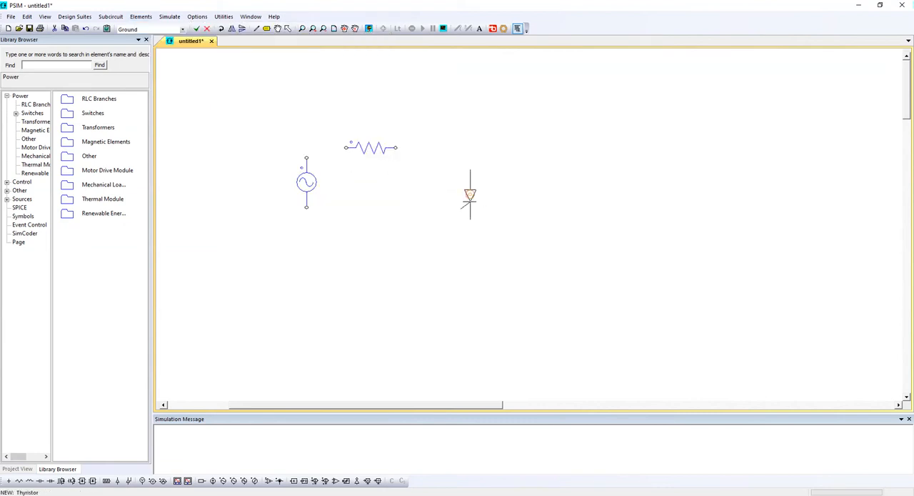
{"action": "left_click", "coordinate": [455, 193]}
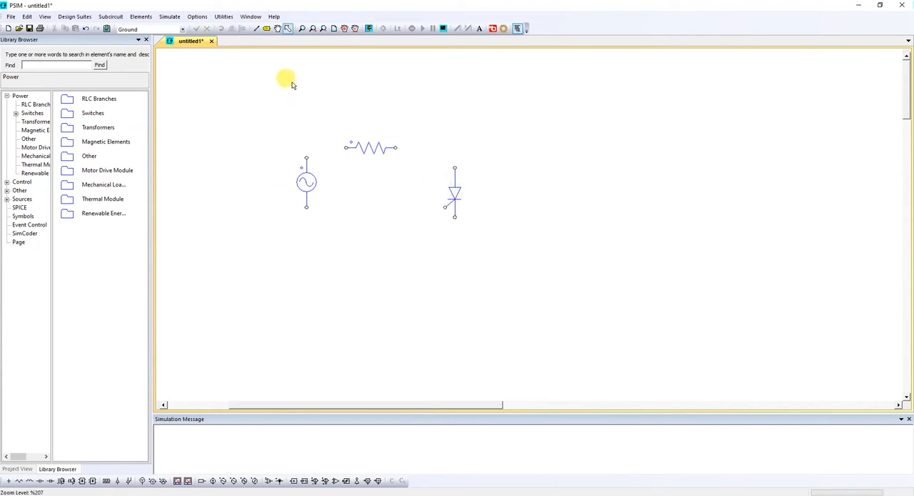
Step: Wire the voltage source, resistor and thyristor together into one closed series loop
{"action": "left_click", "coordinate": [258, 30]}
{"action": "mouse_move", "coordinate": [306, 157]}
{"action": "left_mouse_down"}
{"action": "mouse_move", "coordinate": [351, 148]}
{"action": "mouse_move", "coordinate": [455, 169]}
{"action": "left_mouse_up"}
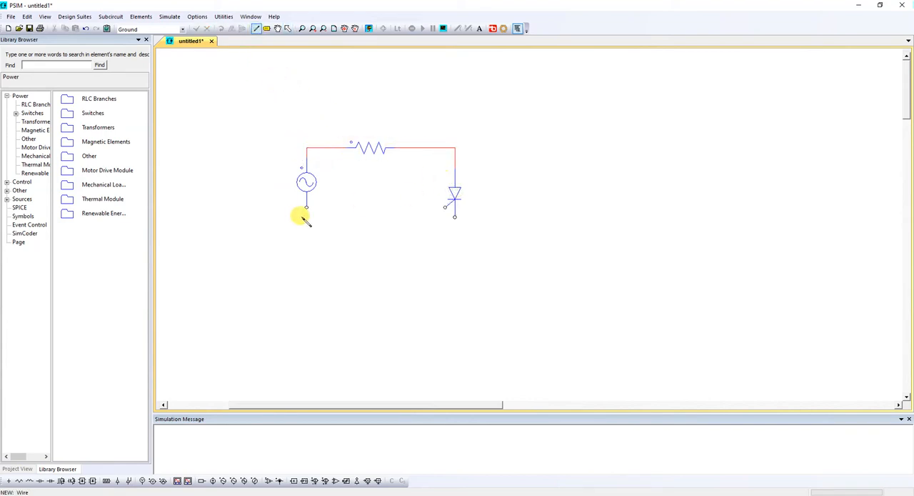
{"action": "mouse_move", "coordinate": [307, 206]}
{"action": "left_mouse_down"}
{"action": "mouse_move", "coordinate": [306, 235]}
{"action": "mouse_move", "coordinate": [363, 257]}
{"action": "mouse_move", "coordinate": [465, 255]}
{"action": "left_mouse_up"}
{"action": "left_click_drag", "start_coordinate": [454, 213], "coordinate": [461, 255]}
{"action": "key", "text": "Escape"}
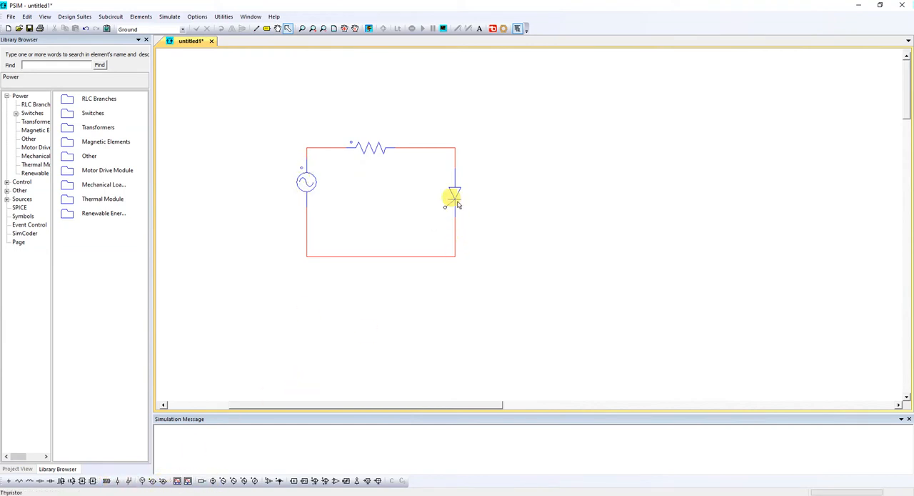
Step: Place a gating block inside the loop and wire its output to the thyristor's gate
{"action": "left_click", "coordinate": [106, 481]}
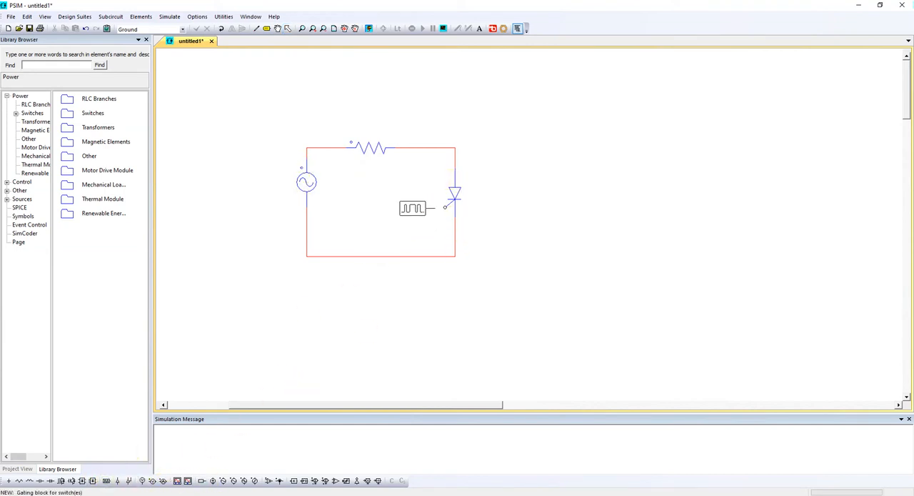
{"action": "left_click", "coordinate": [397, 212]}
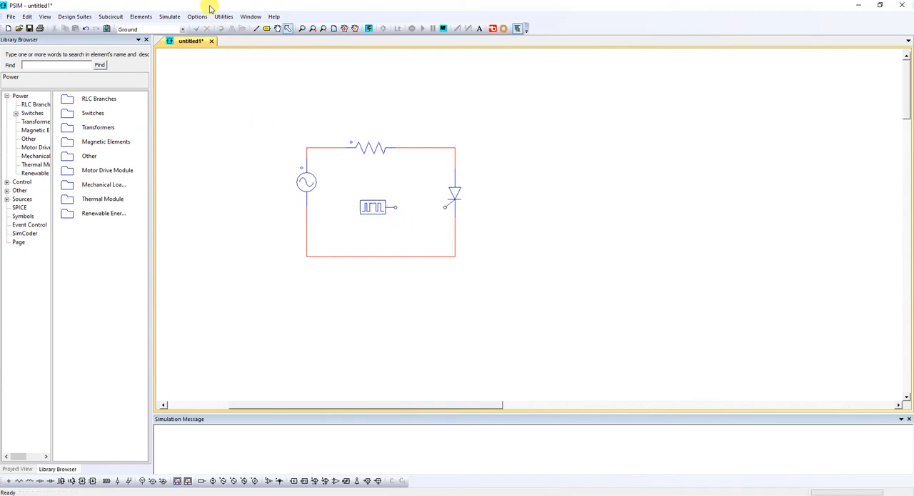
{"action": "left_click", "coordinate": [257, 29]}
{"action": "left_click_drag", "start_coordinate": [395, 208], "coordinate": [446, 206]}
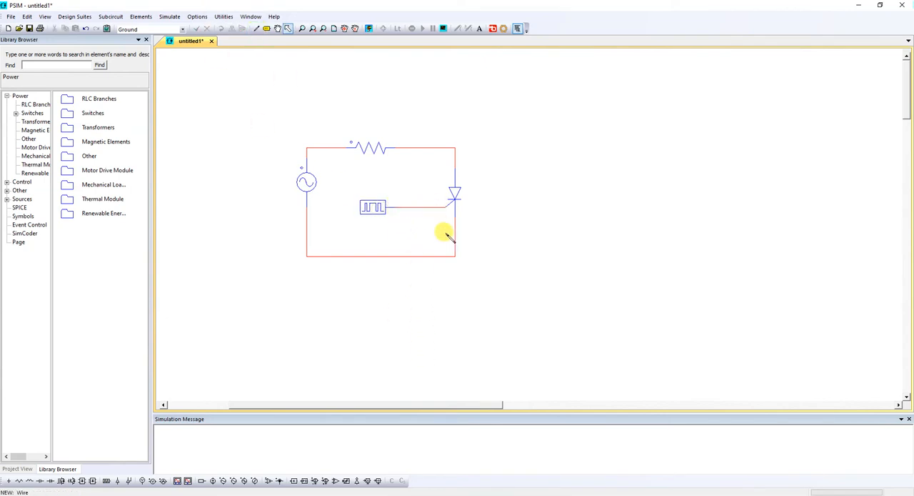
Step: Display the voltage source's peak amplitude and frequency, and move both labels to the lower left of the source
{"action": "double_click", "coordinate": [307, 182]}
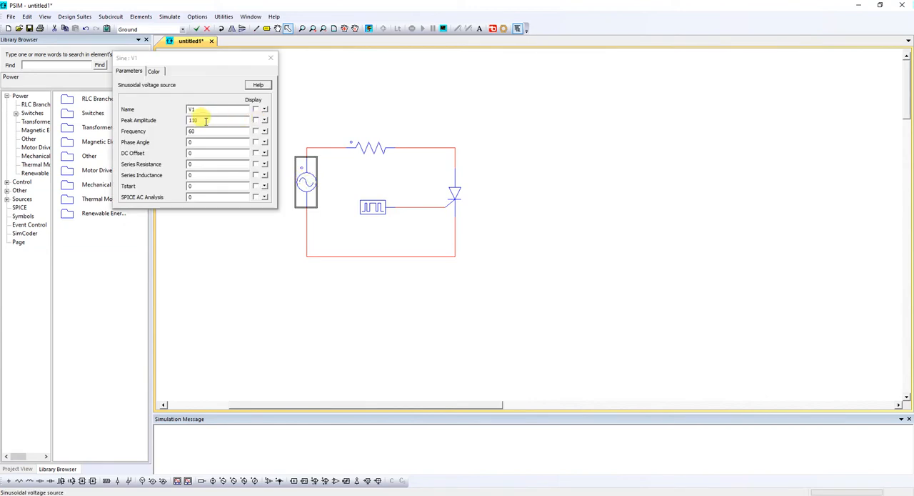
{"action": "left_click", "coordinate": [256, 120]}
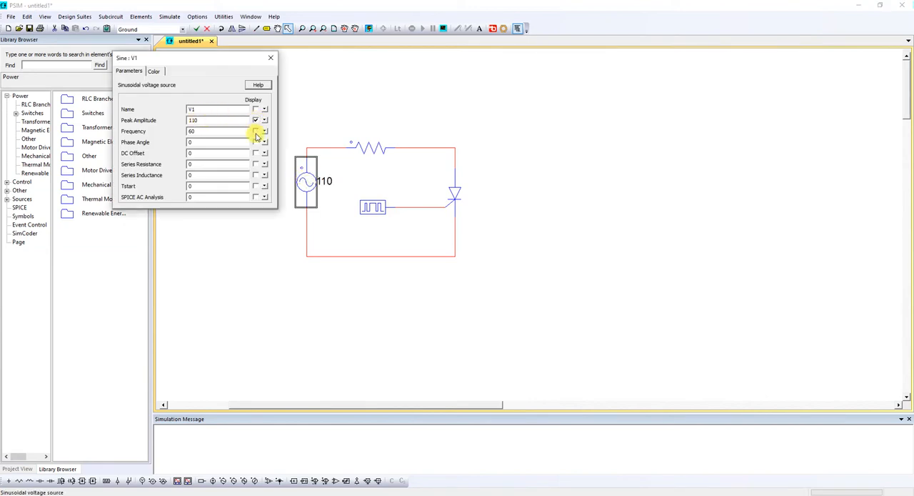
{"action": "left_click", "coordinate": [271, 57]}
{"action": "left_click", "coordinate": [326, 181]}
{"action": "left_click_drag", "start_coordinate": [326, 181], "coordinate": [290, 200]}
{"action": "left_click_drag", "start_coordinate": [322, 167], "coordinate": [293, 216]}
Step: Rename the resistor as Rcarga, display its name and resistance, and align the name label above the value
{"action": "double_click", "coordinate": [368, 147]}
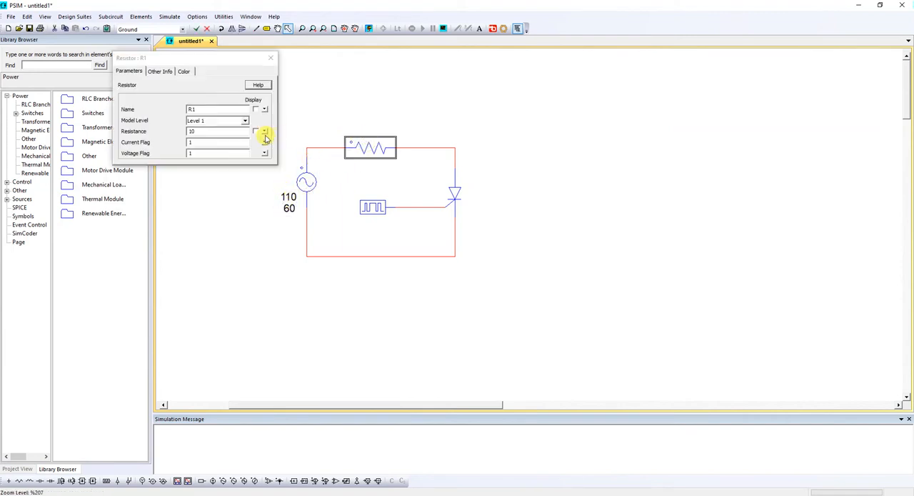
{"action": "left_click", "coordinate": [256, 131]}
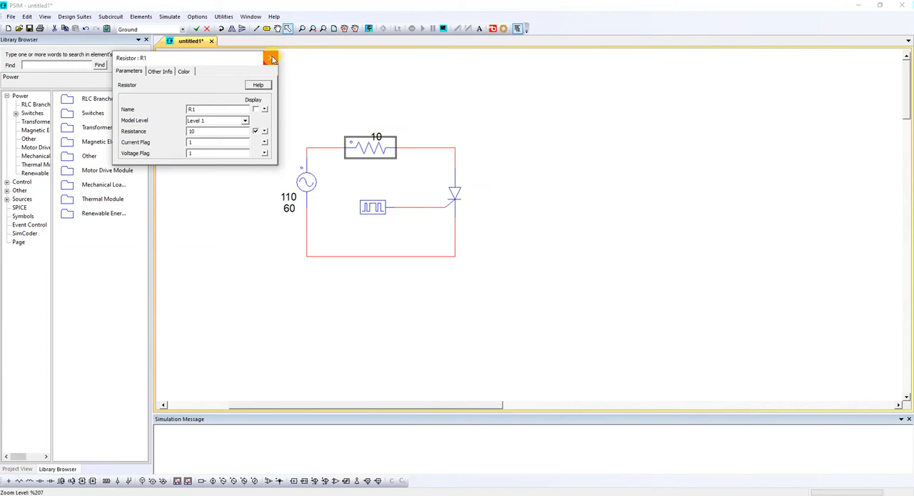
{"action": "left_click", "coordinate": [216, 111]}
{"action": "type", "text": "carga"}
{"action": "left_click", "coordinate": [256, 108]}
{"action": "left_click", "coordinate": [271, 57]}
{"action": "left_click_drag", "start_coordinate": [376, 123], "coordinate": [365, 123]}
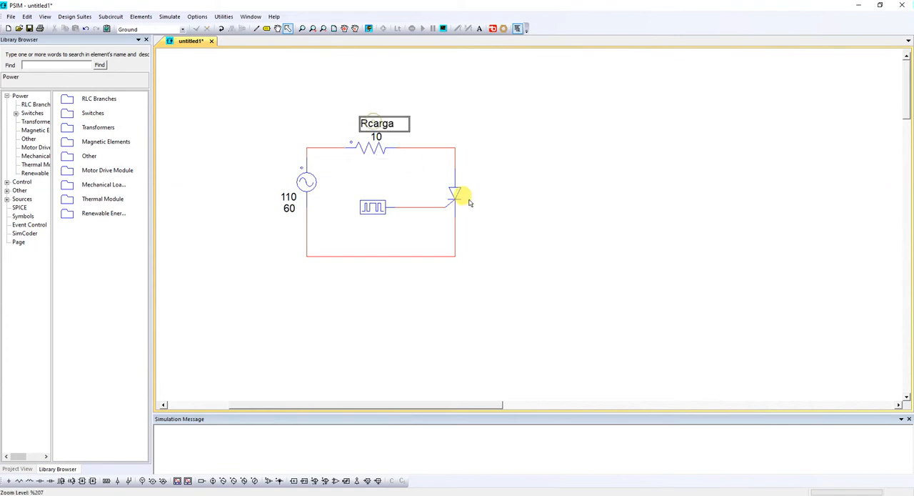
Step: Set the gating block's frequency to 60 and its switching points to 89 91
{"action": "double_click", "coordinate": [378, 207]}
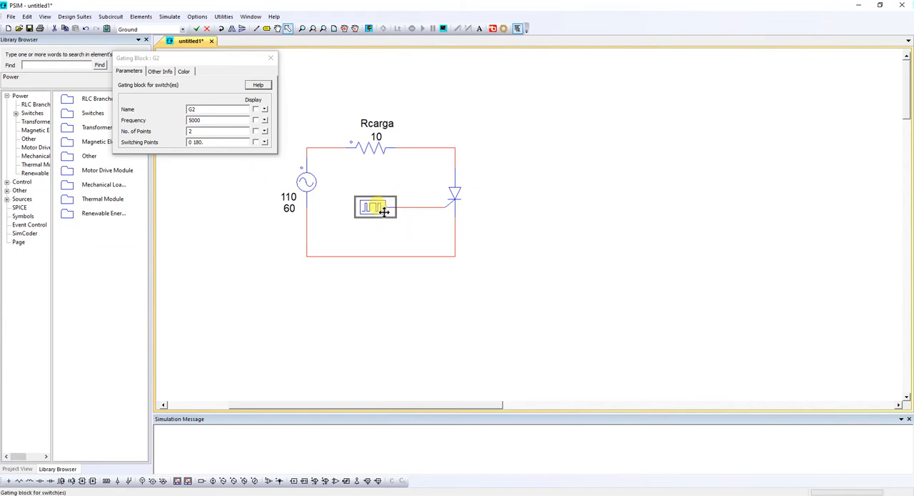
{"action": "left_click_drag", "start_coordinate": [224, 59], "coordinate": [228, 73]}
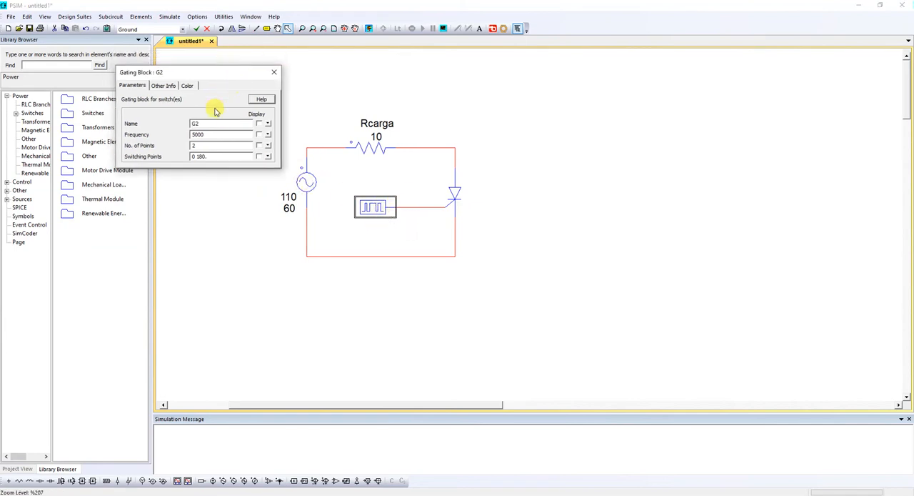
{"action": "left_click_drag", "start_coordinate": [207, 134], "coordinate": [191, 135]}
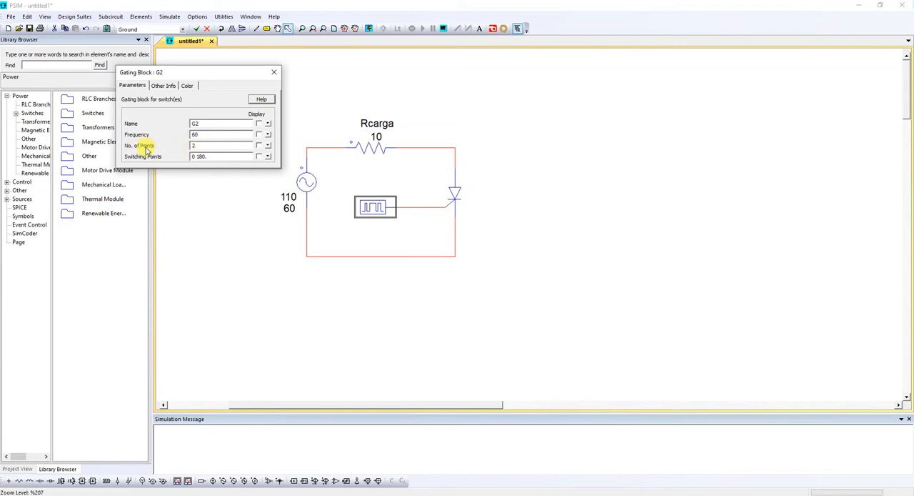
{"action": "double_click", "coordinate": [204, 156]}
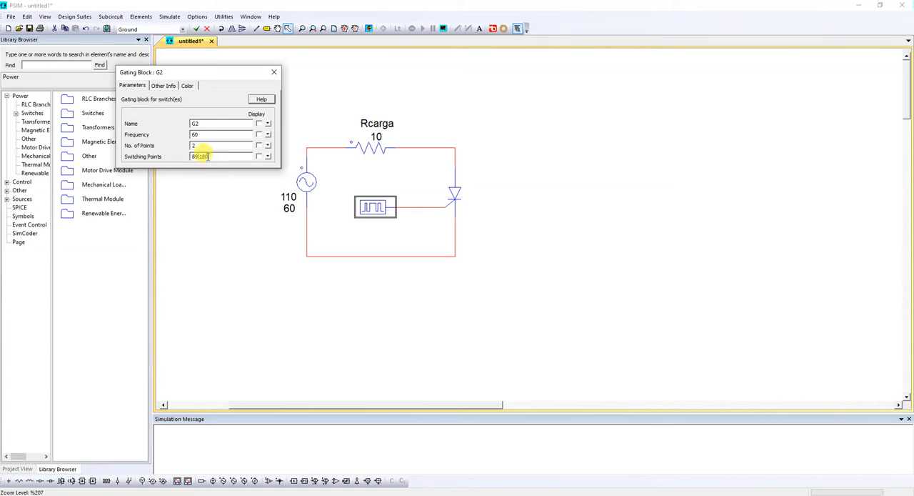
{"action": "type", "text": "91"}
{"action": "left_click", "coordinate": [201, 157]}
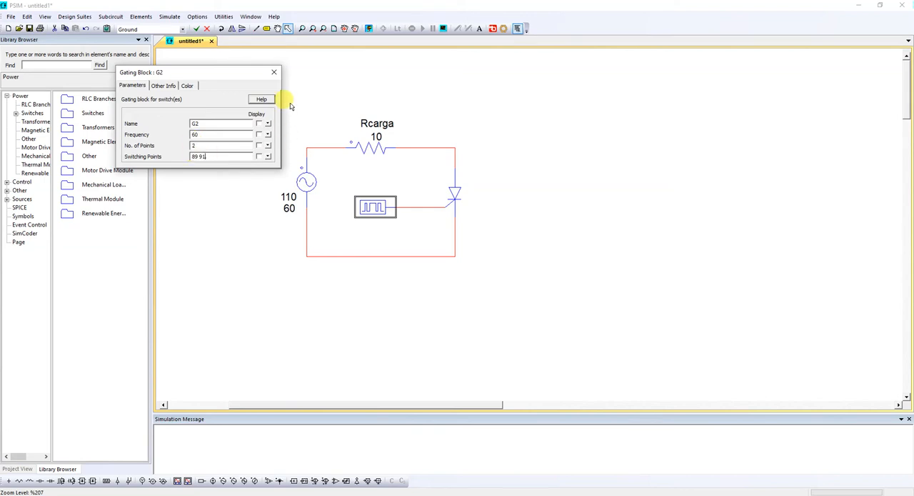
{"action": "left_click", "coordinate": [274, 72]}
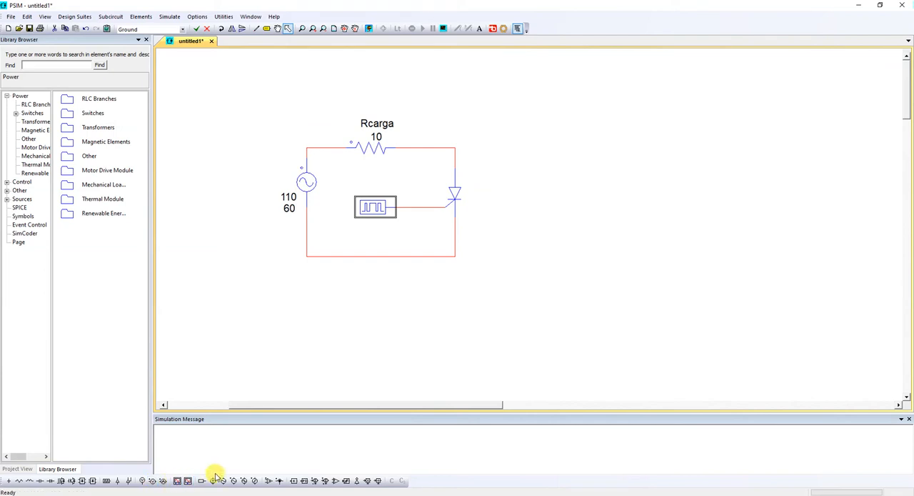
Step: Place a vertical two-node voltage probe beside the thyristor and wire it in parallel with the thyristor
{"action": "left_click", "coordinate": [152, 481]}
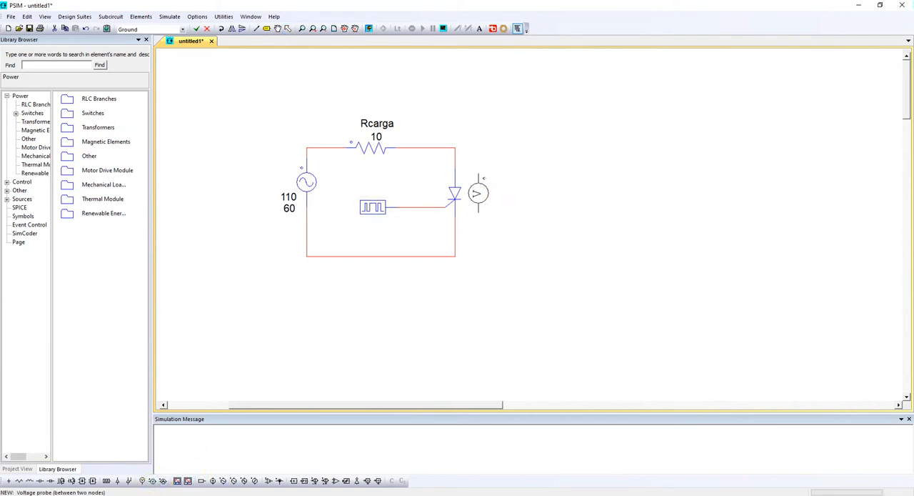
{"action": "right_click", "coordinate": [478, 192]}
{"action": "left_click", "coordinate": [484, 198]}
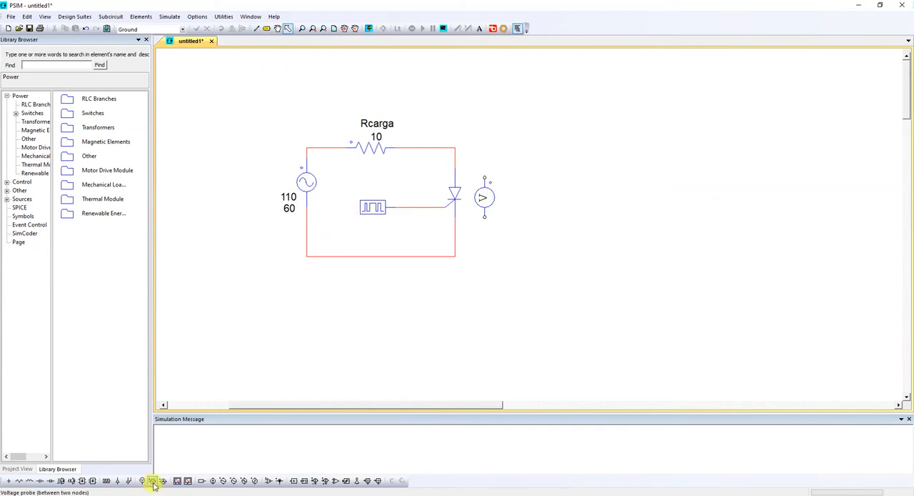
{"action": "left_click", "coordinate": [259, 29]}
{"action": "left_click_drag", "start_coordinate": [455, 157], "coordinate": [485, 177]}
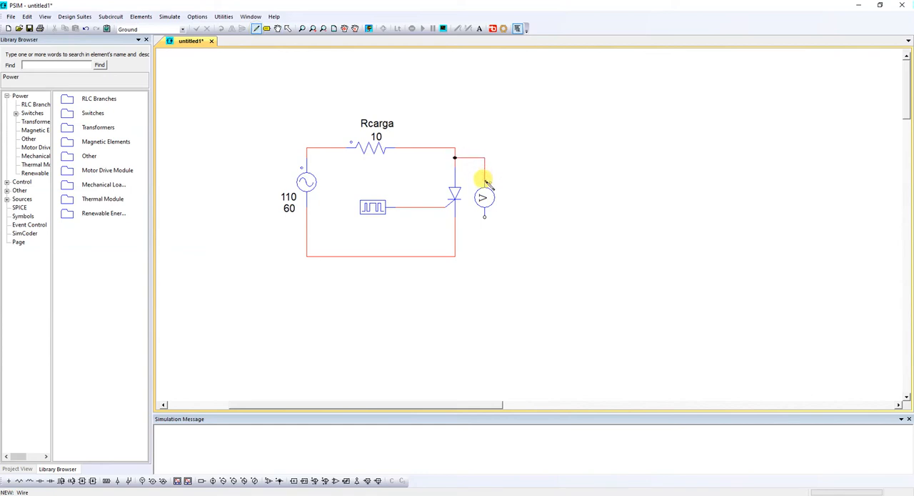
{"action": "left_click_drag", "start_coordinate": [455, 237], "coordinate": [484, 218]}
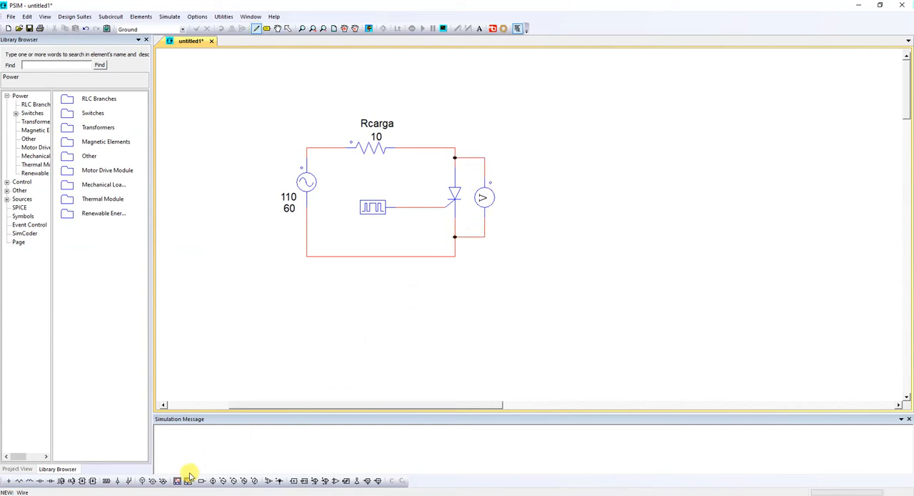
Step: Place a two-node voltage probe above Rcarga and wire it in parallel with the resistor
{"action": "left_click", "coordinate": [152, 480]}
{"action": "left_click", "coordinate": [373, 88]}
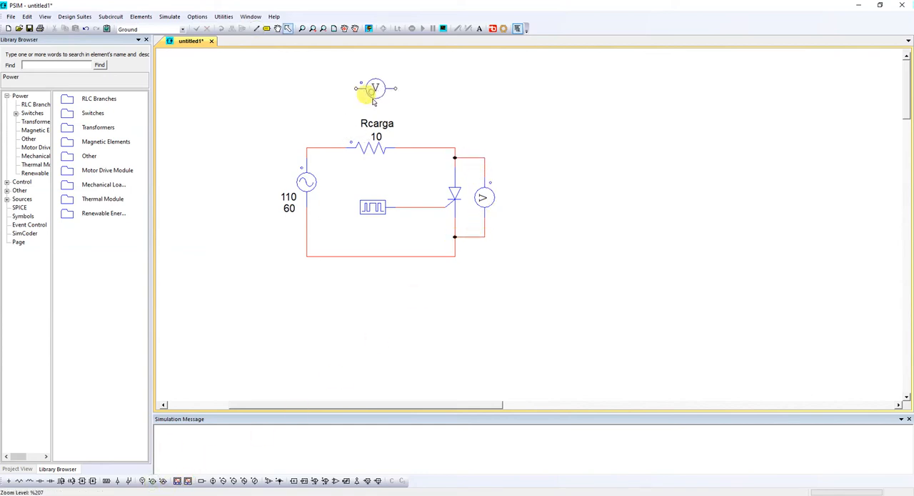
{"action": "left_click", "coordinate": [257, 30]}
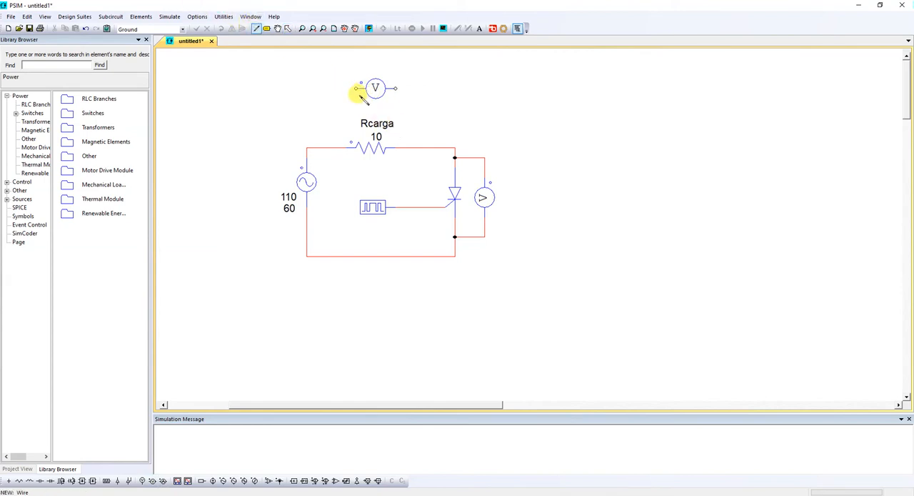
{"action": "left_click_drag", "start_coordinate": [354, 88], "coordinate": [336, 148]}
{"action": "left_click_drag", "start_coordinate": [397, 89], "coordinate": [406, 148]}
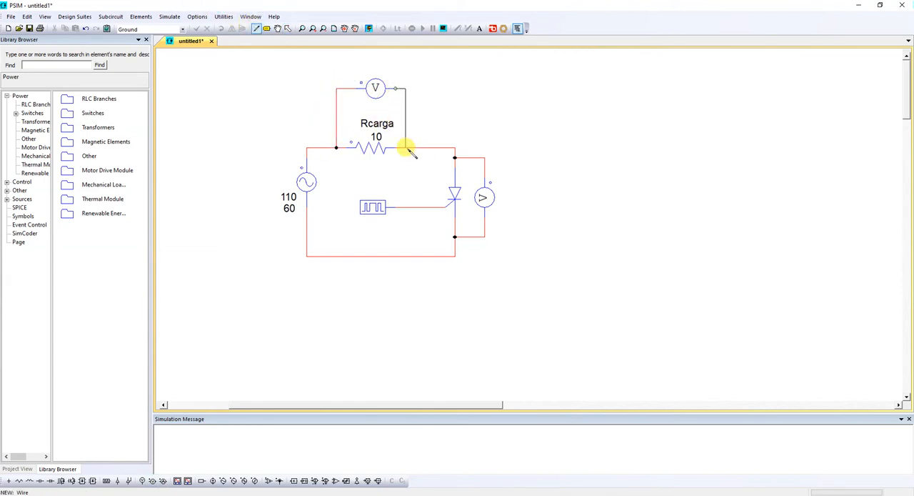
Step: Add a node-to-ground voltage probe on the gate wire, name it Vg and display its name
{"action": "left_click", "coordinate": [143, 481]}
{"action": "left_click", "coordinate": [415, 193]}
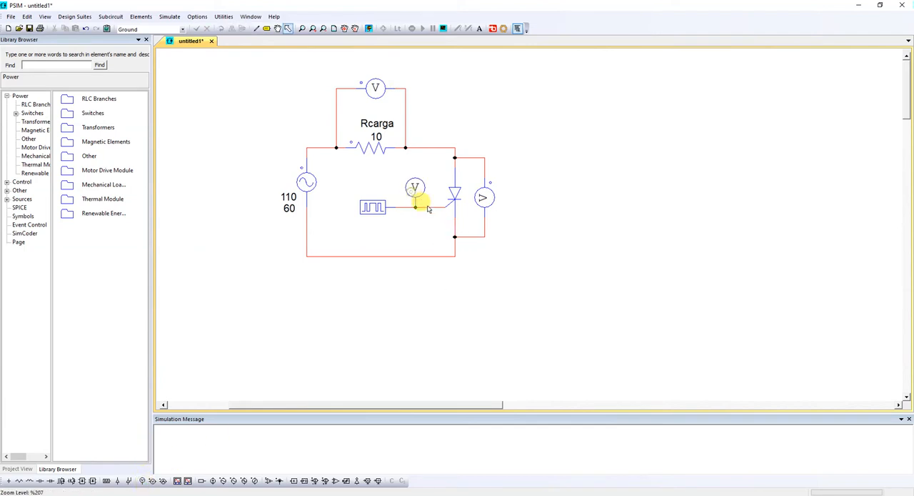
{"action": "double_click", "coordinate": [415, 188]}
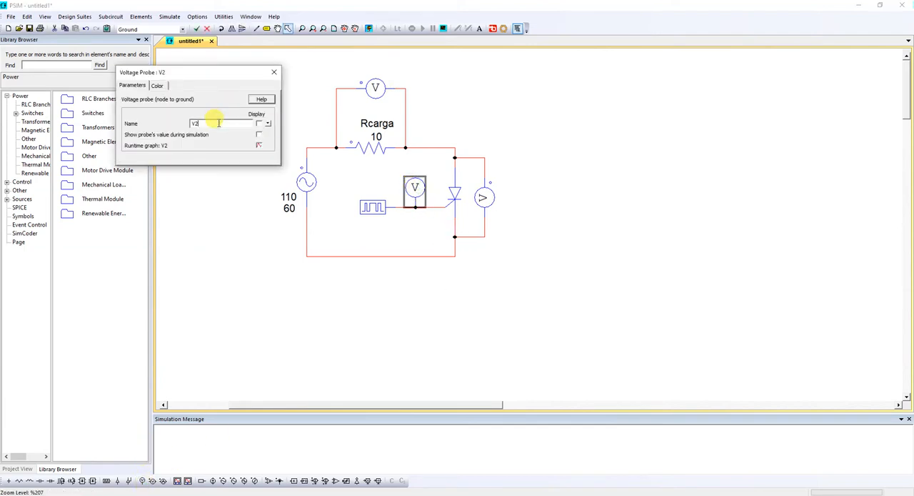
{"action": "type", "text": "Vg"}
{"action": "left_click", "coordinate": [259, 123]}
{"action": "left_click", "coordinate": [274, 72]}
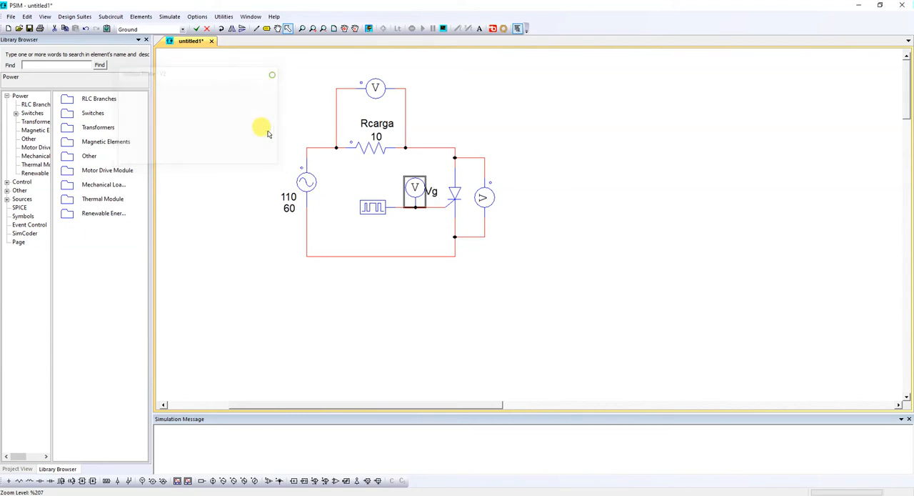
Step: Place a two-node voltage probe to the left of the sinusoidal source and wire it in parallel with the source
{"action": "left_click", "coordinate": [153, 480]}
{"action": "left_click", "coordinate": [259, 209]}
{"action": "left_click", "coordinate": [256, 28]}
{"action": "mouse_move", "coordinate": [306, 148]}
{"action": "left_mouse_down"}
{"action": "mouse_move", "coordinate": [268, 164]}
{"action": "mouse_move", "coordinate": [257, 193]}
{"action": "left_mouse_up"}
{"action": "left_click_drag", "start_coordinate": [257, 224], "coordinate": [306, 246]}
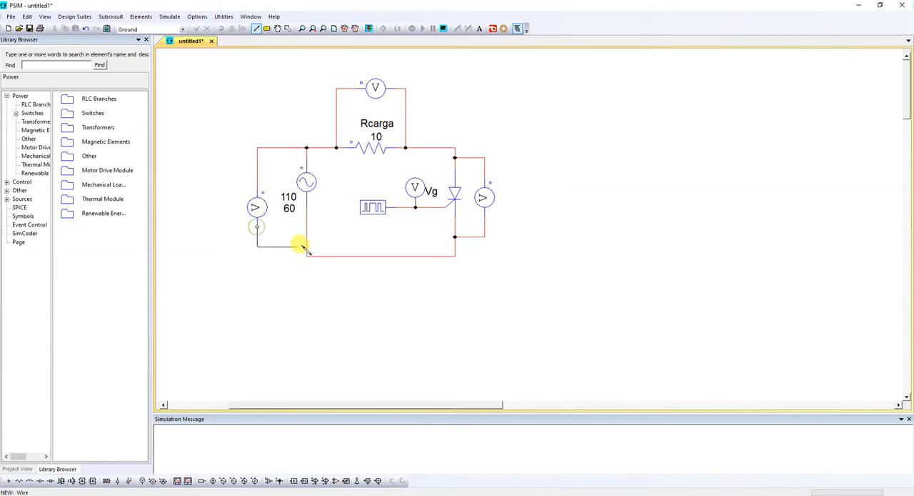
{"action": "key", "text": "Escape"}
Step: Rename the source's voltage probe as Ventrada, display the name and move its label to the lower left of the probe
{"action": "double_click", "coordinate": [258, 210]}
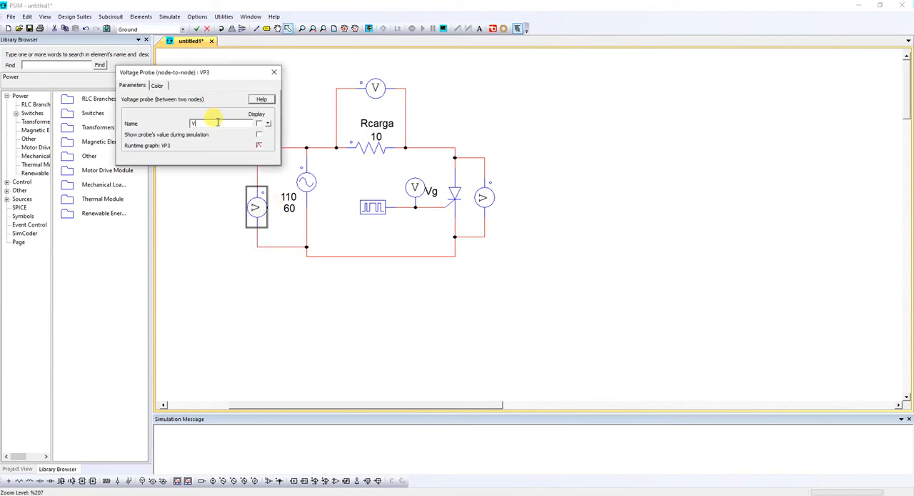
{"action": "left_click", "coordinate": [259, 124]}
{"action": "left_click", "coordinate": [274, 72]}
{"action": "left_click", "coordinate": [294, 201]}
{"action": "left_click", "coordinate": [272, 208]}
{"action": "left_click_drag", "start_coordinate": [272, 207], "coordinate": [223, 230]}
{"action": "left_click", "coordinate": [539, 251]}
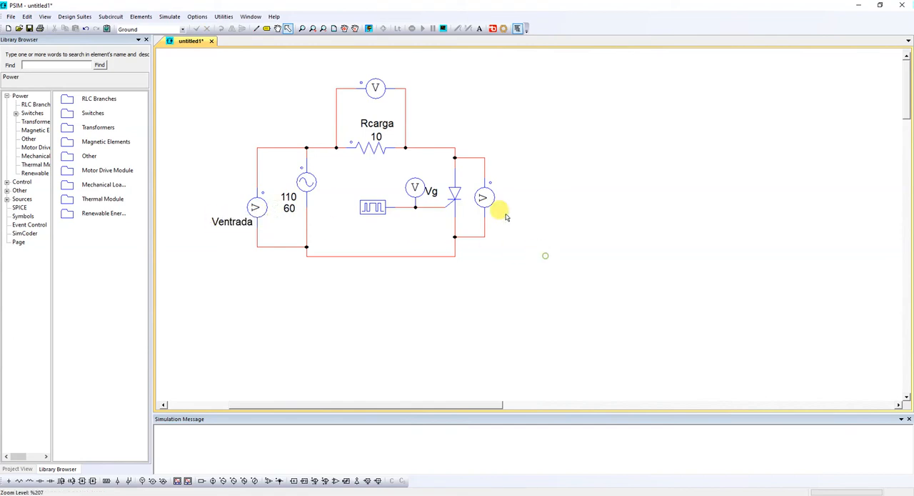
Step: Rename the voltage probe across the thyristor as Vak and display its name
{"action": "double_click", "coordinate": [485, 199]}
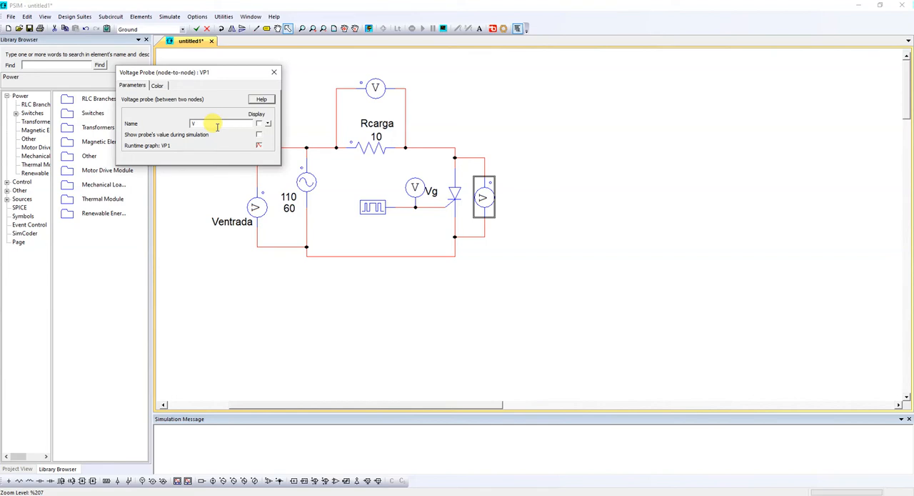
{"action": "left_click", "coordinate": [259, 123]}
{"action": "left_click", "coordinate": [273, 72]}
Step: Rename the voltage probe across Rcarga as Vcarga and display its name
{"action": "double_click", "coordinate": [375, 89]}
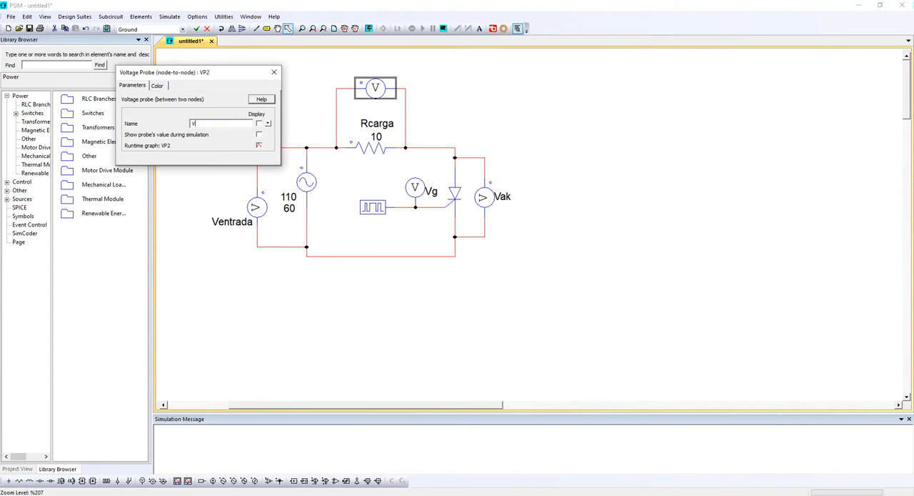
{"action": "left_click", "coordinate": [264, 123]}
{"action": "left_click", "coordinate": [274, 73]}
{"action": "double_click", "coordinate": [255, 207]}
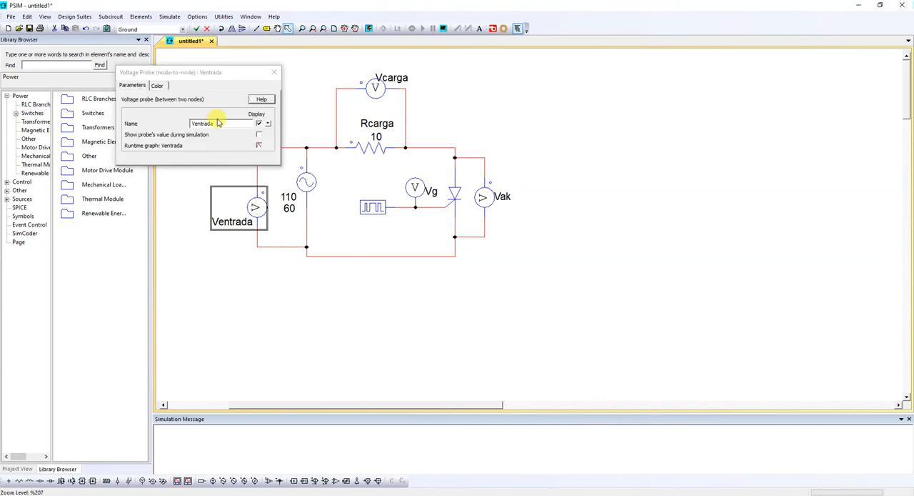
{"action": "left_click", "coordinate": [273, 72]}
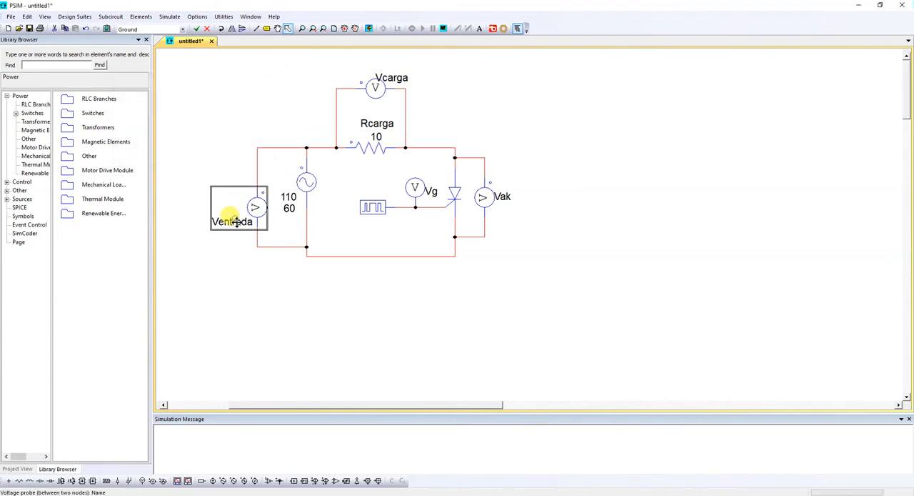
{"action": "left_click", "coordinate": [224, 252]}
Step: Move the Vcarga label directly above its probe and run the simulation
{"action": "left_click", "coordinate": [403, 79]}
{"action": "left_click_drag", "start_coordinate": [402, 79], "coordinate": [383, 68]}
{"action": "left_click", "coordinate": [369, 29]}
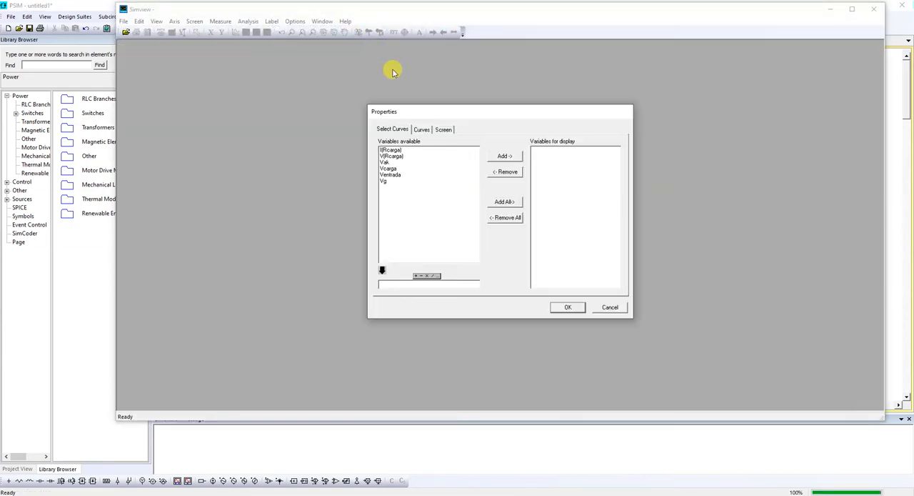
{"action": "left_click", "coordinate": [386, 162]}
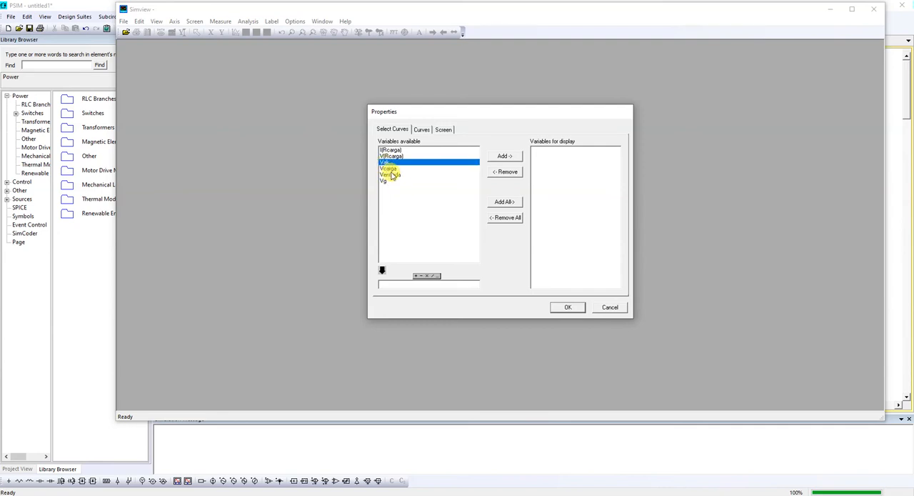
{"action": "left_click", "coordinate": [393, 170], "text": "shift"}
{"action": "left_click", "coordinate": [393, 176], "text": "shift"}
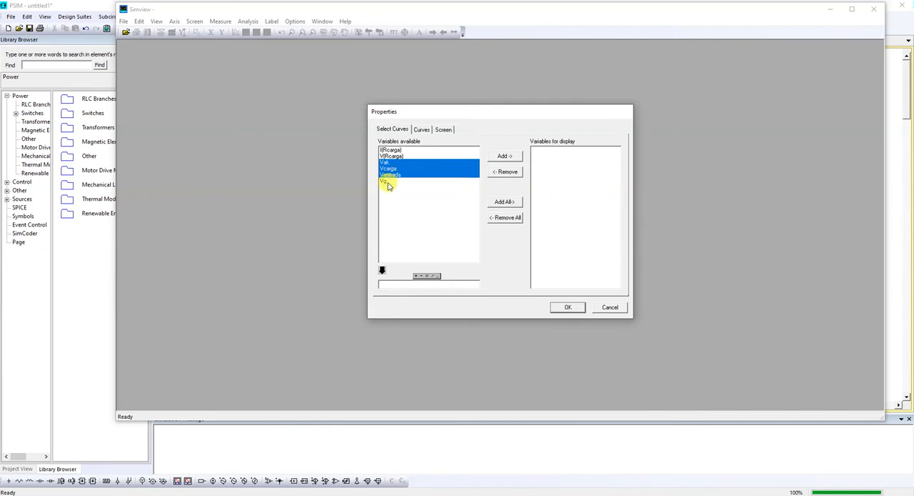
{"action": "left_click", "coordinate": [389, 183], "text": "shift"}
{"action": "left_click", "coordinate": [393, 175]}
{"action": "left_click", "coordinate": [390, 169]}
{"action": "left_click", "coordinate": [388, 163]}
{"action": "left_click", "coordinate": [386, 183]}
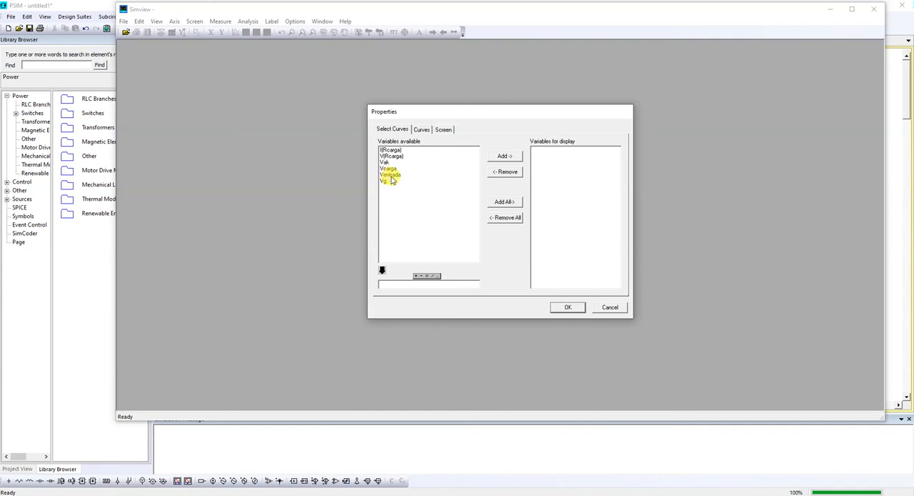
Step: Plot Ventrada and Vak together in one graph, making its window taller and narrower and centring it in the viewer
{"action": "left_click", "coordinate": [394, 177]}
{"action": "left_click", "coordinate": [504, 156]}
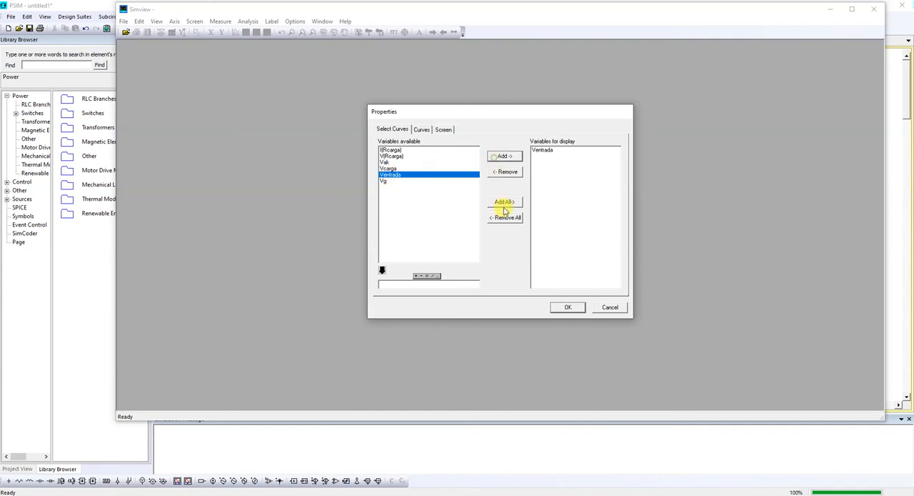
{"action": "left_click", "coordinate": [387, 162]}
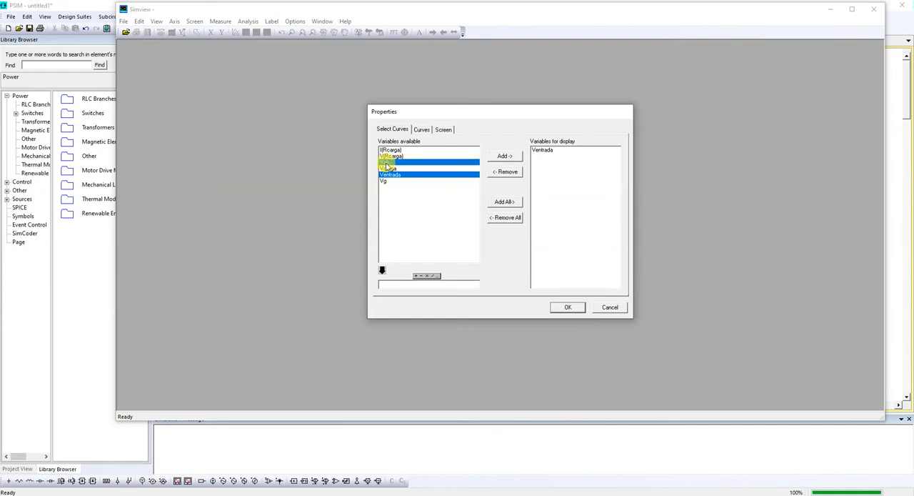
{"action": "left_click", "coordinate": [565, 308]}
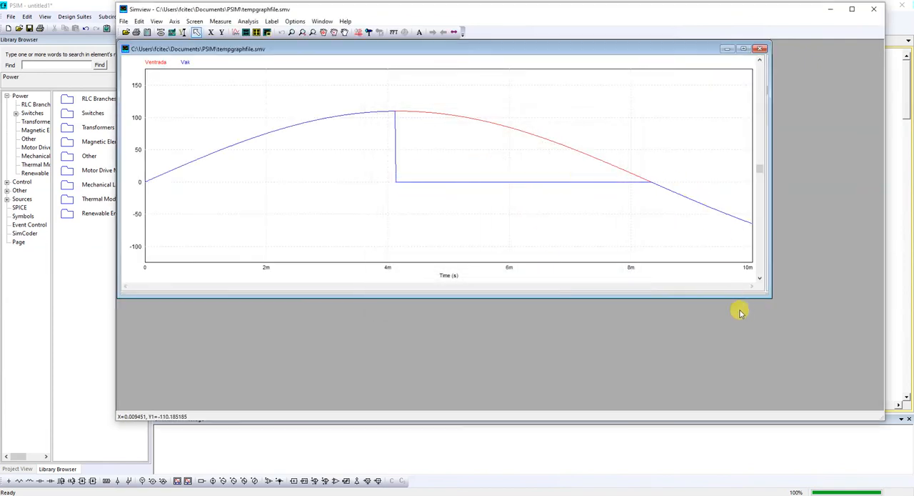
{"action": "left_click_drag", "start_coordinate": [759, 297], "coordinate": [762, 368]}
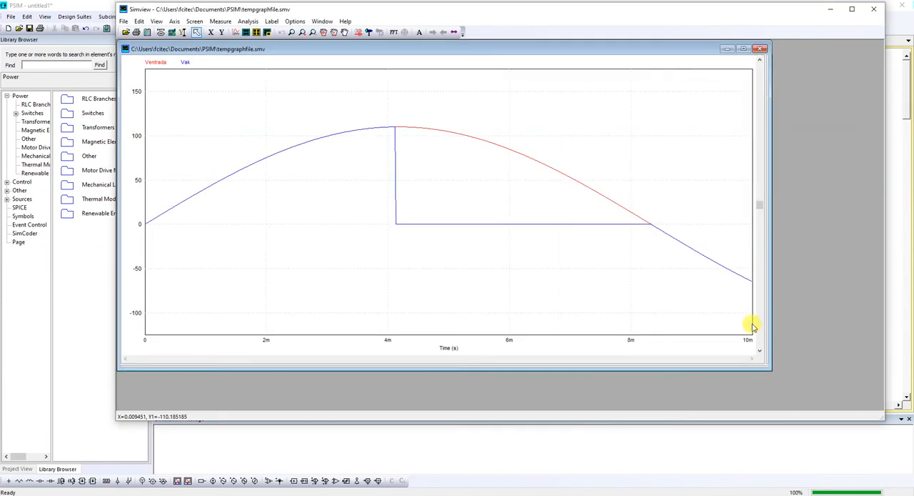
{"action": "left_click_drag", "start_coordinate": [772, 68], "coordinate": [633, 72]}
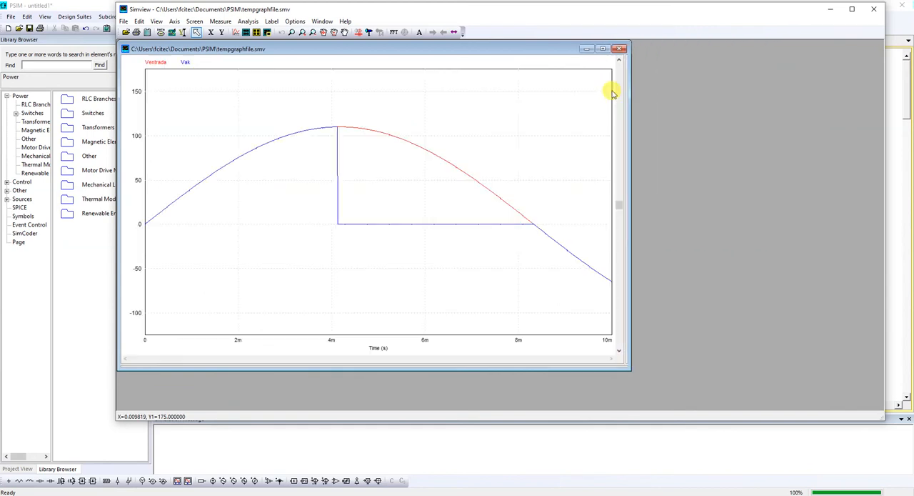
{"action": "left_click_drag", "start_coordinate": [540, 50], "coordinate": [648, 50]}
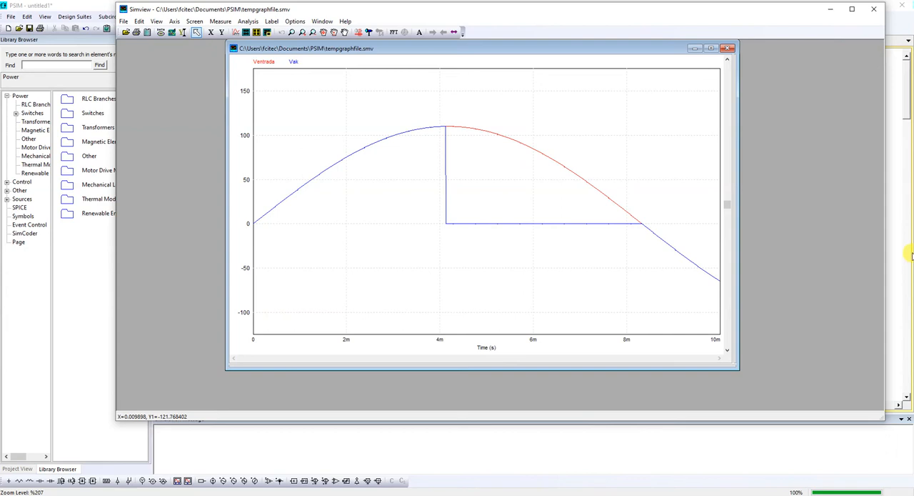
Step: Switch back to the PSIM schematic, add a Simulation Control above the Ventrada probe and set its total time to 0.066
{"action": "left_click", "coordinate": [896, 220]}
{"action": "left_click", "coordinate": [197, 17]}
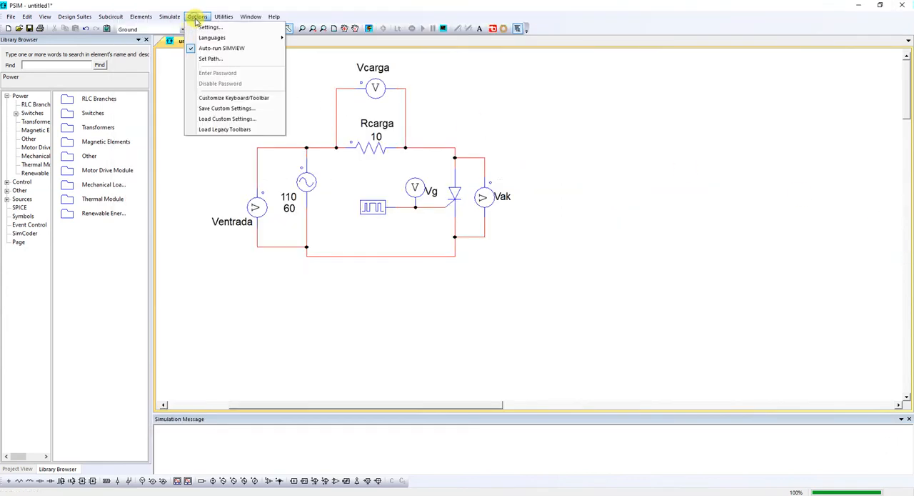
{"action": "mouse_move", "coordinate": [172, 17]}
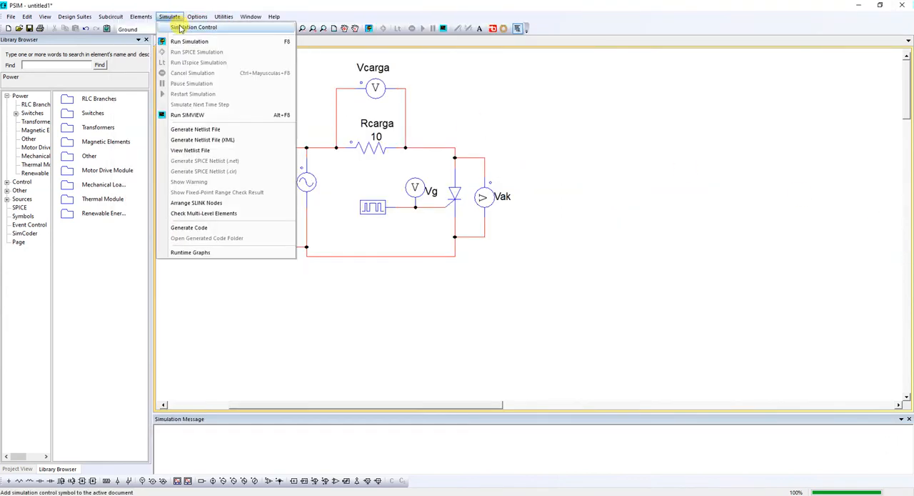
{"action": "left_click", "coordinate": [180, 28]}
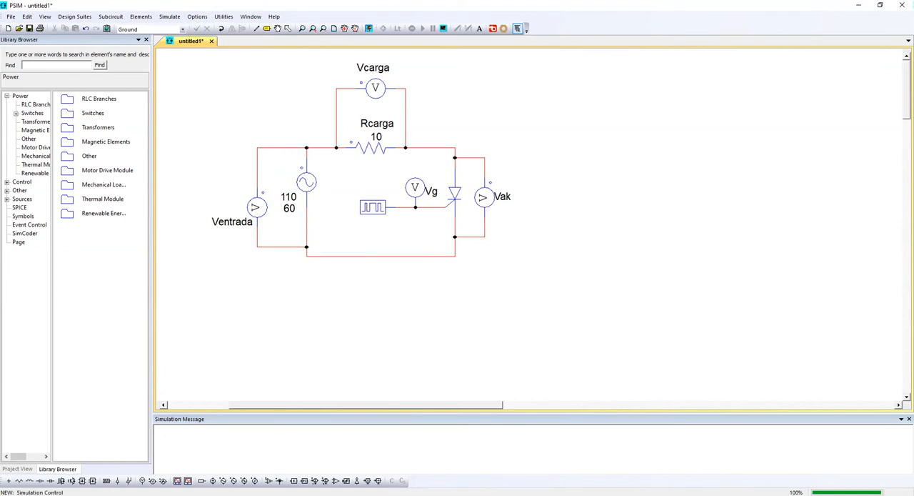
{"action": "double_click", "coordinate": [211, 91]}
{"action": "left_click", "coordinate": [177, 147]}
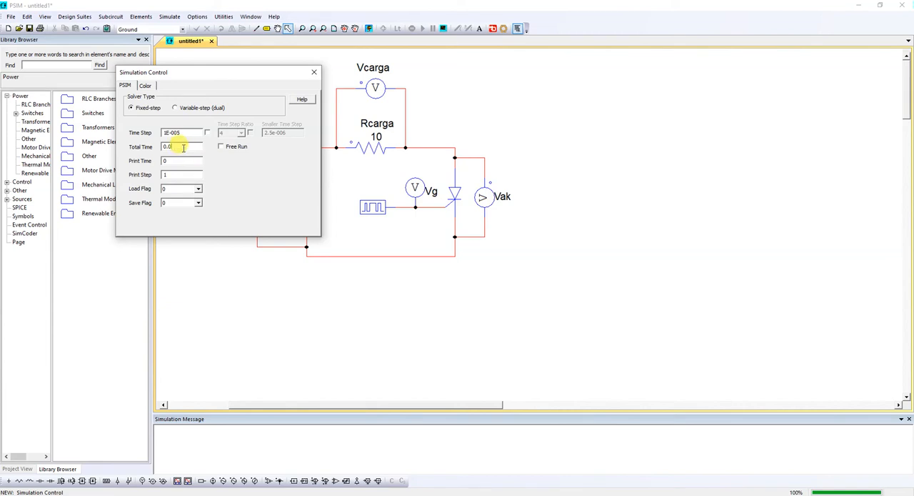
{"action": "left_click", "coordinate": [313, 72]}
Step: Rerun the simulation with the new total time and maximize the graph of Ventrada and Vak
{"action": "left_click", "coordinate": [368, 29]}
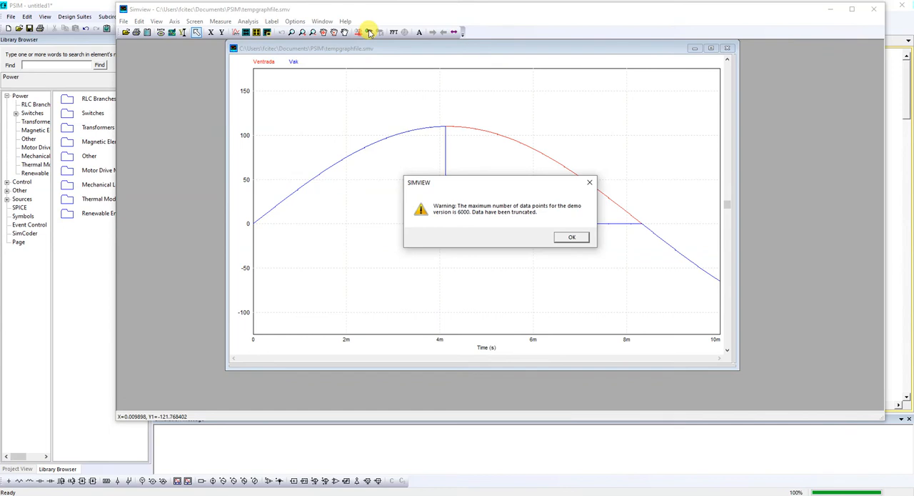
{"action": "left_click", "coordinate": [574, 237]}
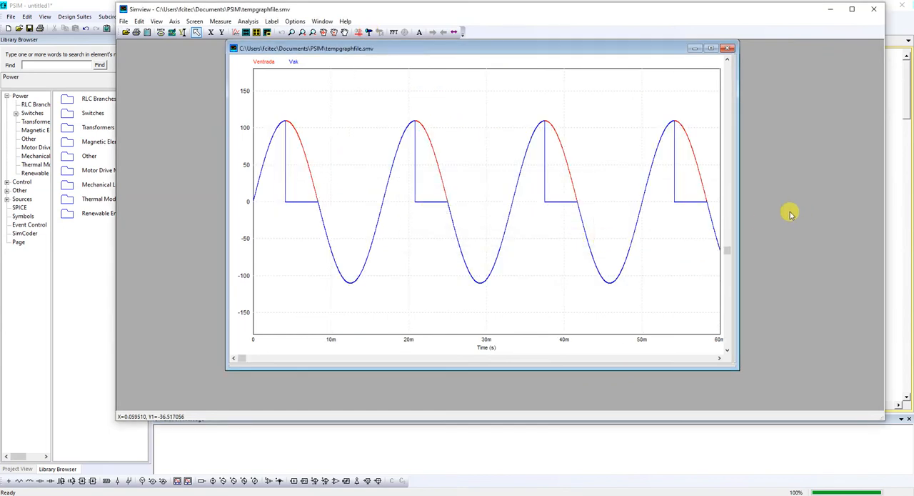
{"action": "left_click_drag", "start_coordinate": [739, 208], "coordinate": [799, 207]}
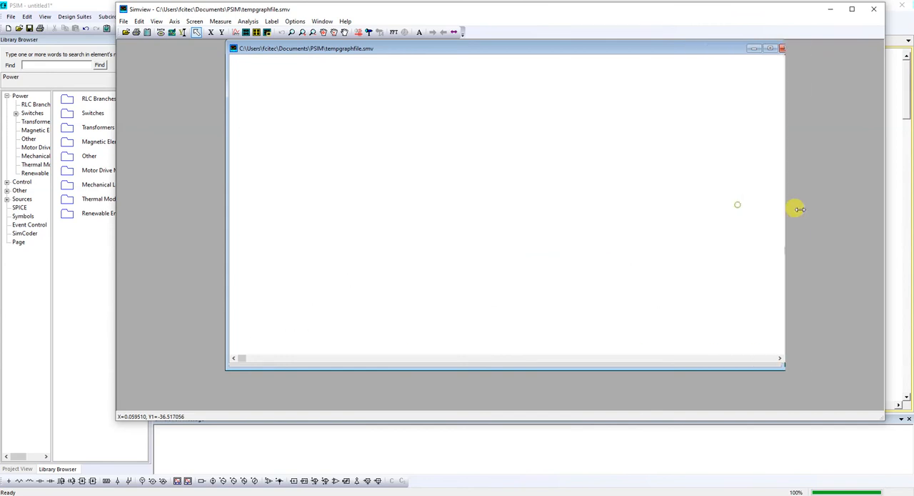
{"action": "left_click_drag", "start_coordinate": [226, 188], "coordinate": [175, 183]}
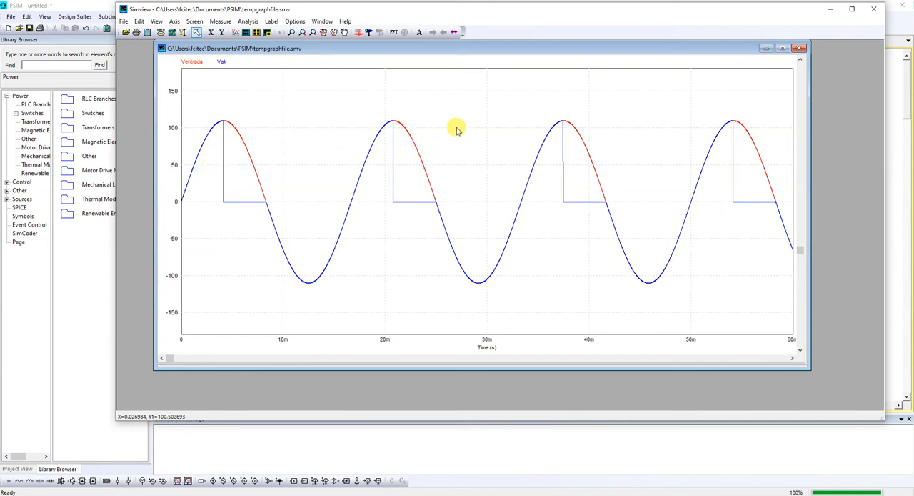
{"action": "left_click", "coordinate": [783, 48]}
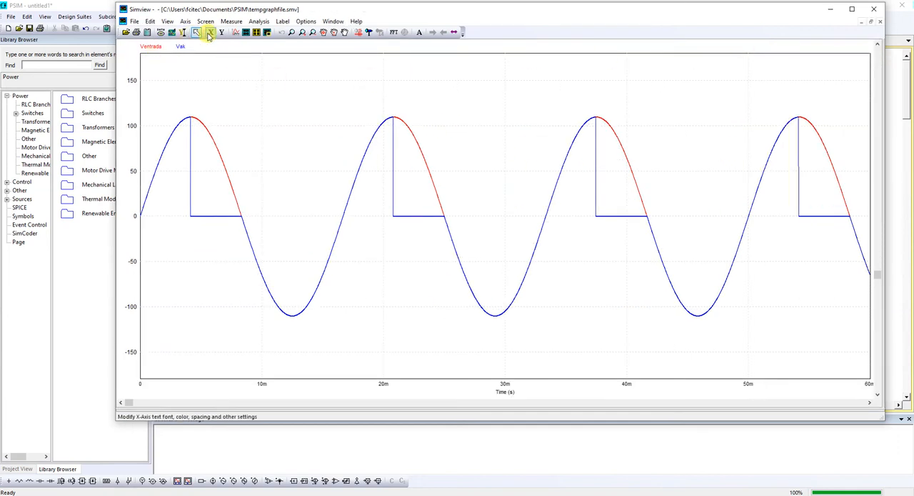
Step: Add a second plot below the first one and display Vak in it
{"action": "left_click", "coordinate": [246, 33]}
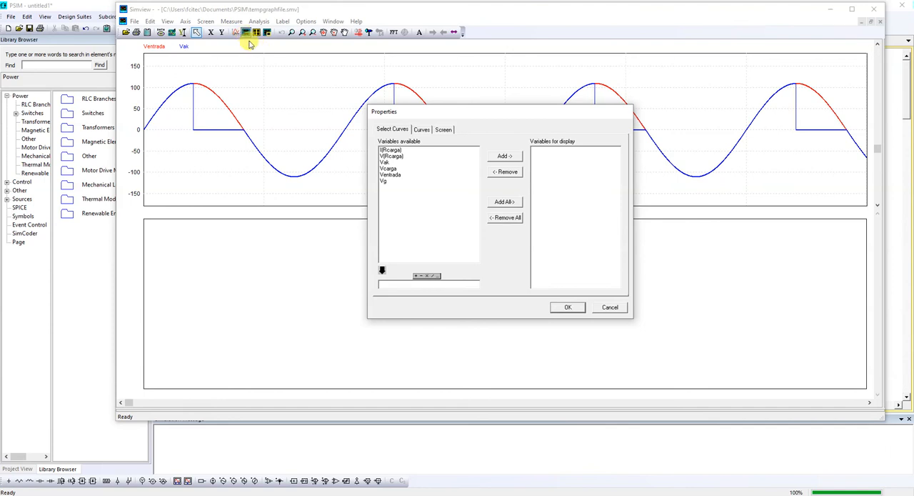
{"action": "left_click", "coordinate": [385, 162]}
{"action": "left_click", "coordinate": [504, 156]}
{"action": "left_click", "coordinate": [562, 307]}
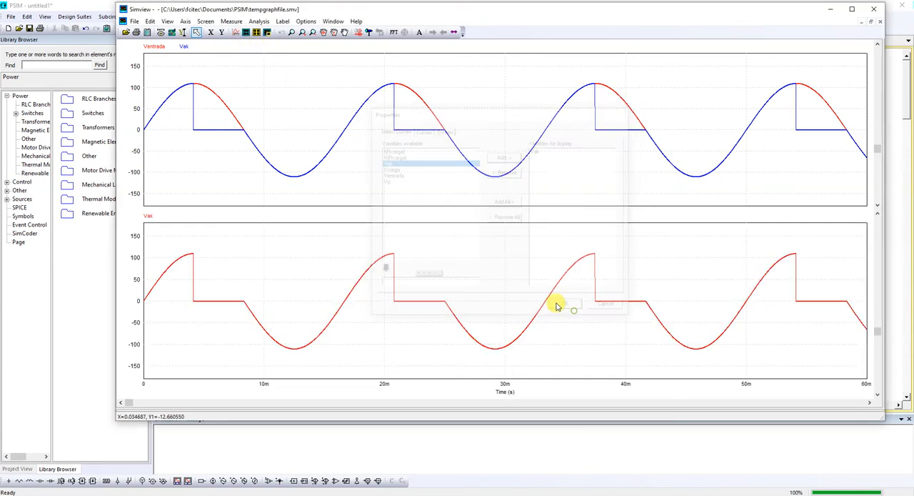
Step: Remove Vak from the upper plot, keeping only Ventrada in it
{"action": "double_click", "coordinate": [495, 168]}
{"action": "left_click", "coordinate": [540, 156]}
{"action": "left_click", "coordinate": [506, 171]}
{"action": "left_click", "coordinate": [568, 308]}
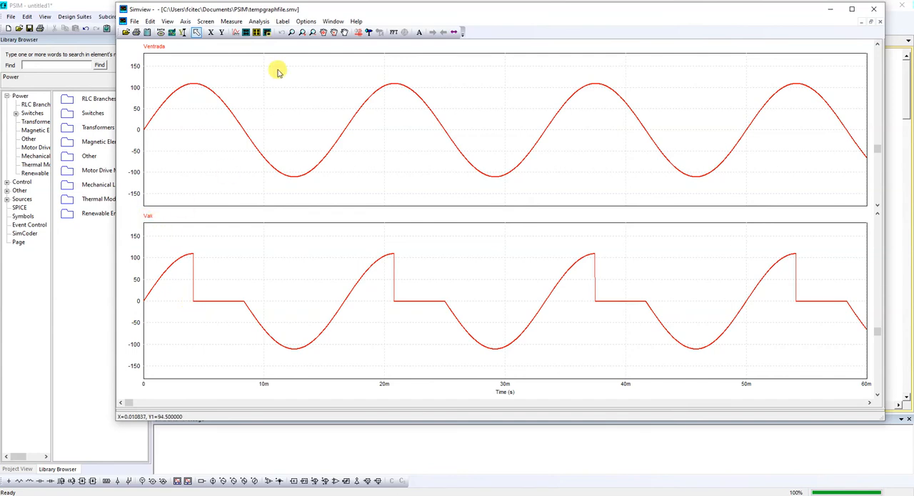
Step: Add a third plot below the Vak plot and display Ventrada in it
{"action": "left_click", "coordinate": [246, 36]}
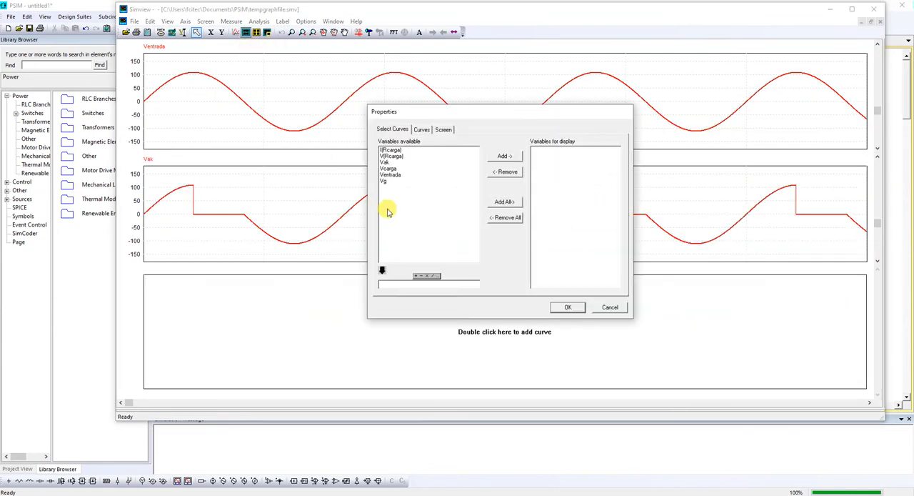
{"action": "left_click", "coordinate": [390, 174]}
{"action": "left_click", "coordinate": [502, 157]}
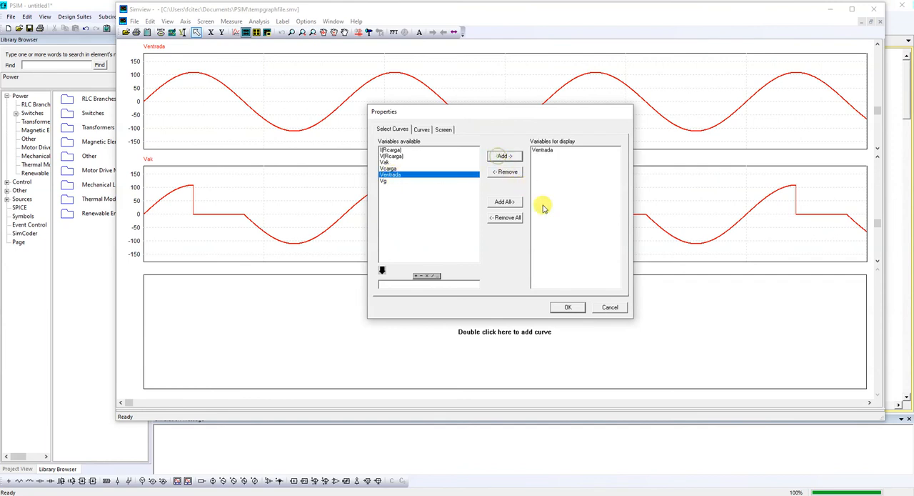
{"action": "left_click", "coordinate": [569, 307]}
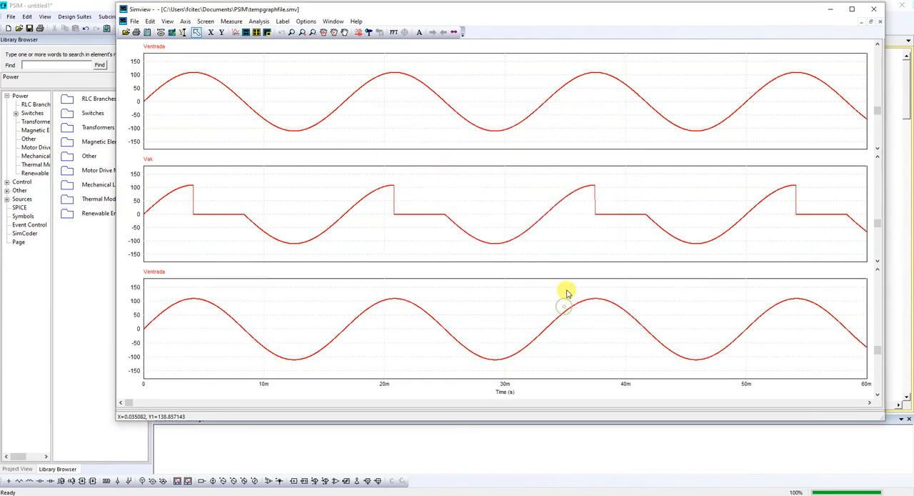
Step: Replace Ventrada with Vcarga in the third plot, examine the three waveforms and close Simview
{"action": "double_click", "coordinate": [347, 295]}
{"action": "left_click", "coordinate": [549, 151]}
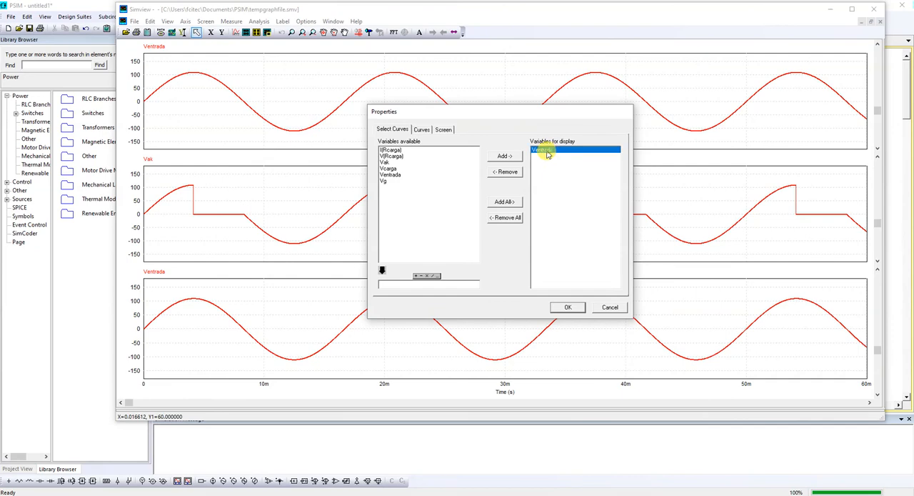
{"action": "left_click", "coordinate": [506, 171]}
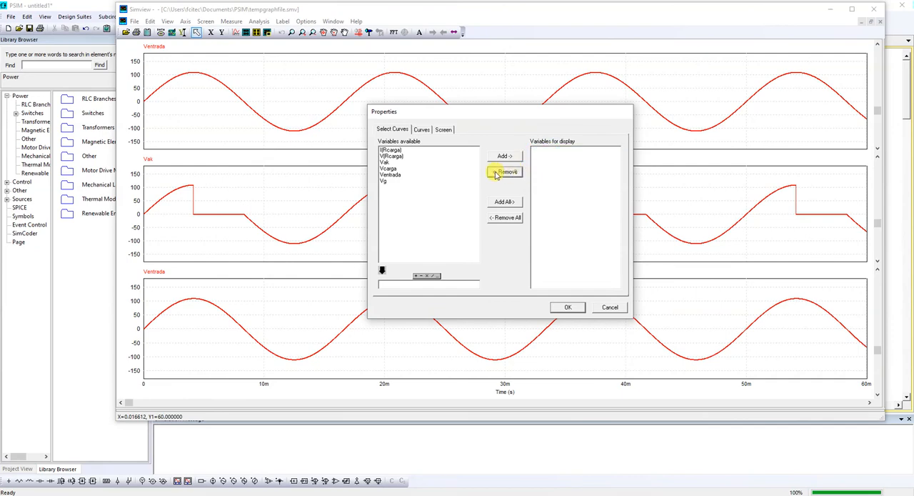
{"action": "left_click", "coordinate": [390, 156]}
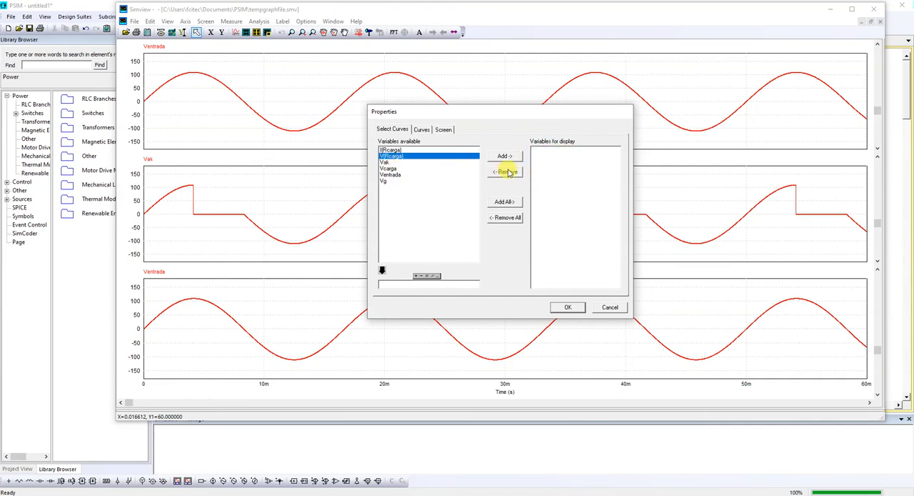
{"action": "left_click", "coordinate": [390, 168]}
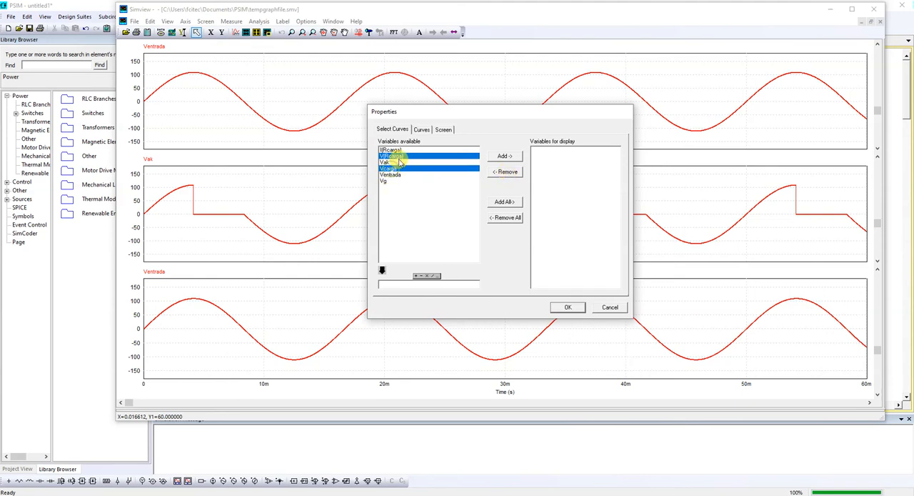
{"action": "left_click", "coordinate": [512, 161]}
{"action": "left_click", "coordinate": [557, 308]}
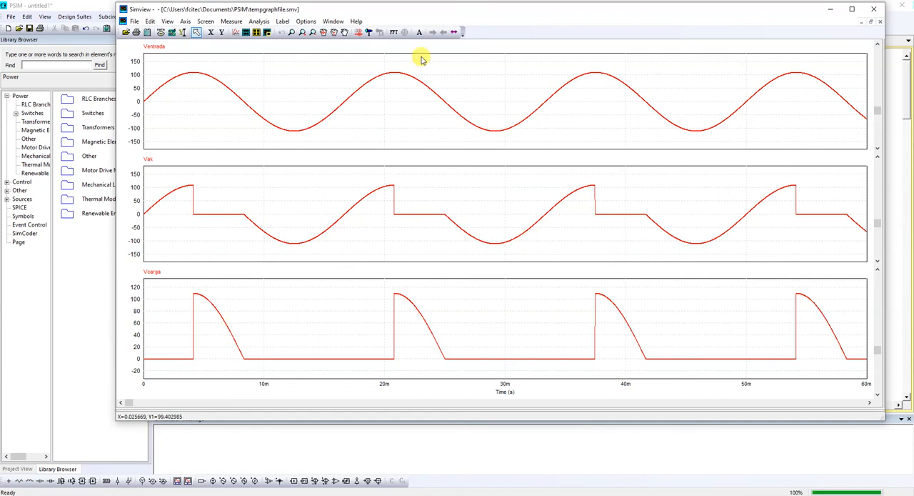
{"action": "left_click", "coordinate": [874, 9]}
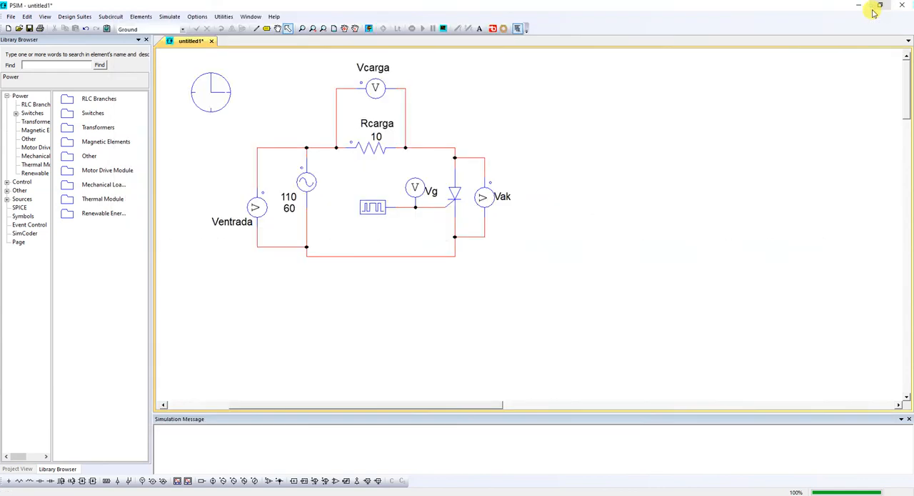
Step: Run the simulation and display the gate voltage Vg in a new plot
{"action": "left_click", "coordinate": [422, 187]}
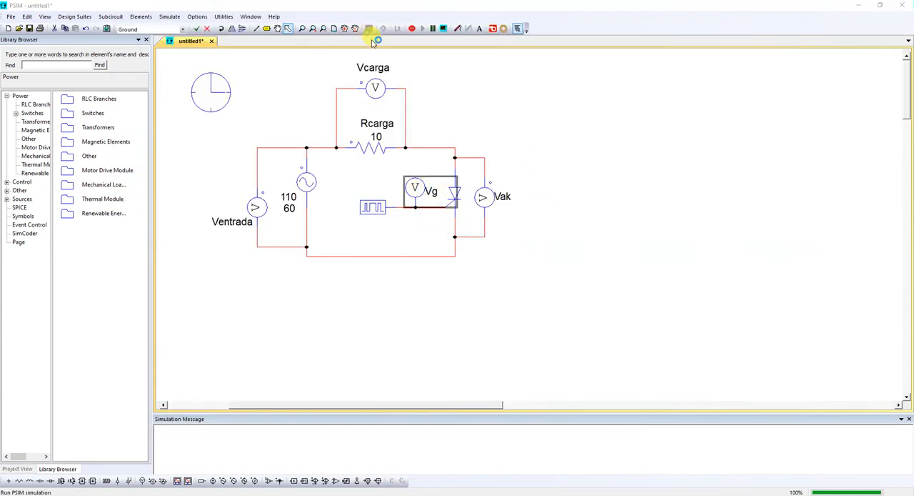
{"action": "left_click", "coordinate": [369, 29]}
{"action": "left_click", "coordinate": [559, 238]}
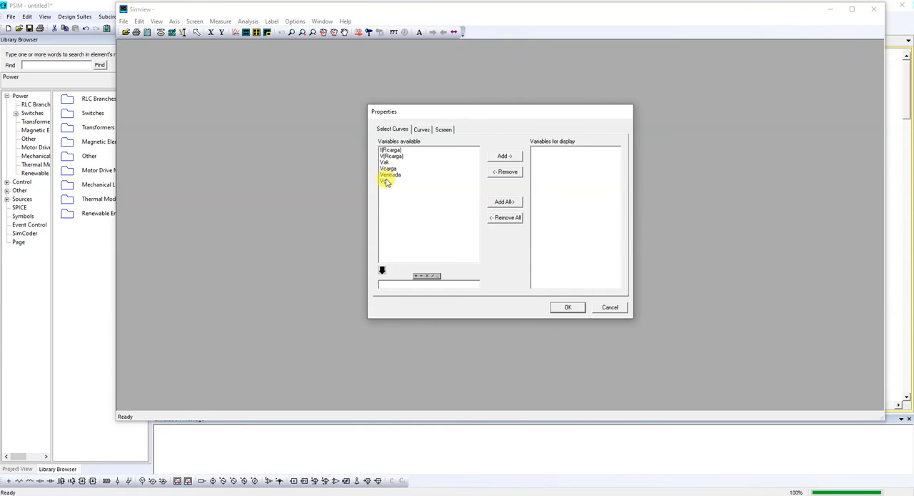
{"action": "left_click", "coordinate": [386, 182]}
{"action": "left_click", "coordinate": [505, 155]}
{"action": "left_click", "coordinate": [566, 307]}
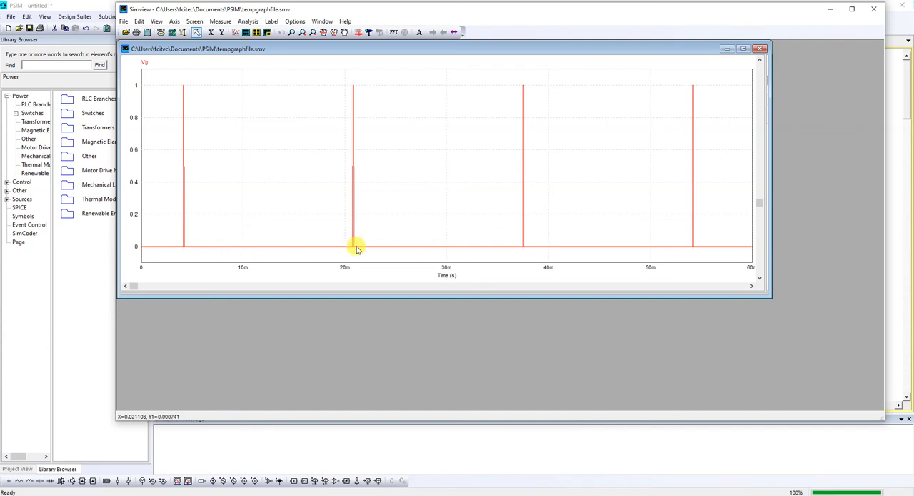
Step: Set the gating block's switching points to 9 and 11 and rerun the simulation
{"action": "left_click", "coordinate": [893, 140]}
{"action": "double_click", "coordinate": [367, 207]}
{"action": "left_click_drag", "start_coordinate": [200, 157], "coordinate": [180, 156]}
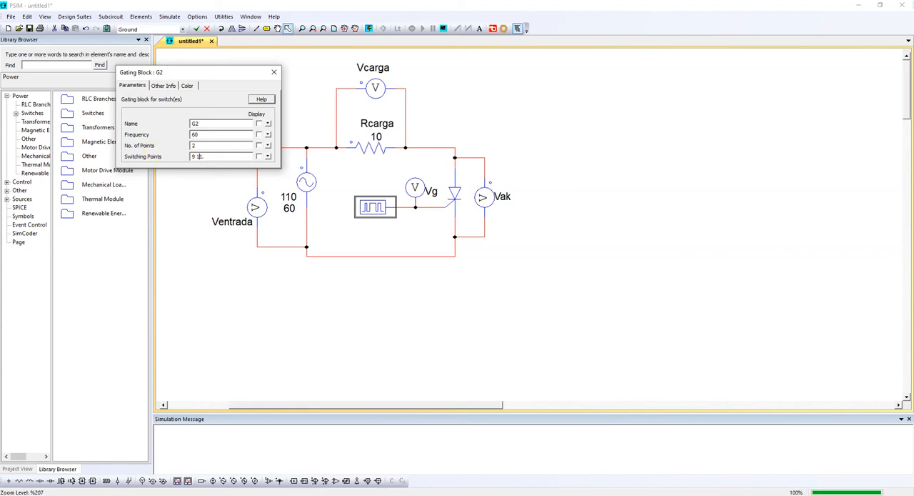
{"action": "left_click", "coordinate": [273, 72]}
{"action": "left_click", "coordinate": [355, 28]}
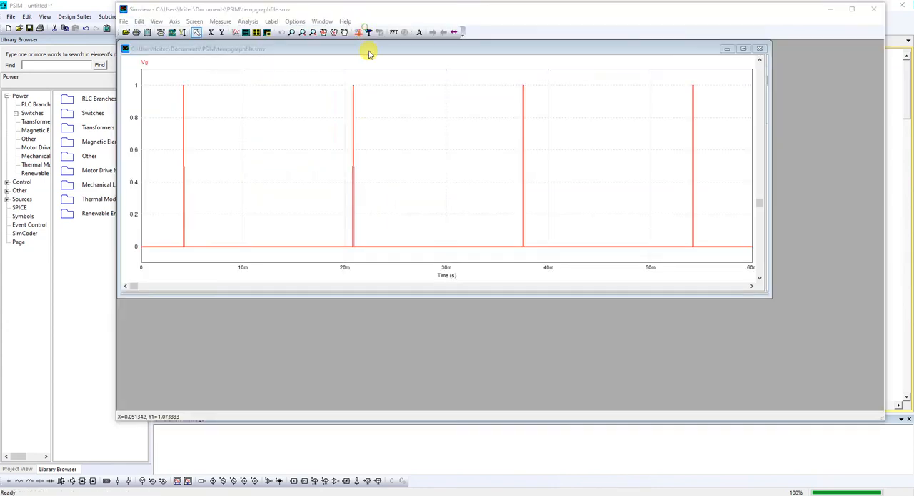
{"action": "left_click", "coordinate": [576, 237]}
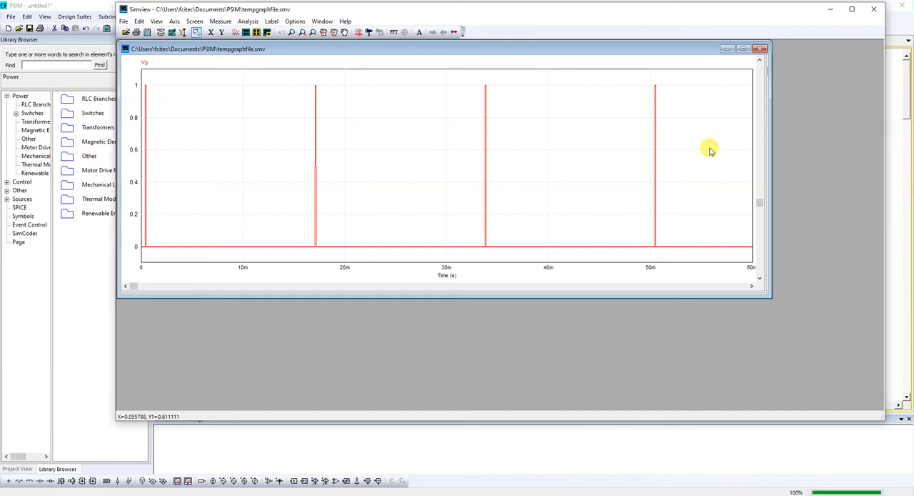
Step: Add Ventrada to the Vg plot and enlarge the graph window
{"action": "double_click", "coordinate": [584, 146]}
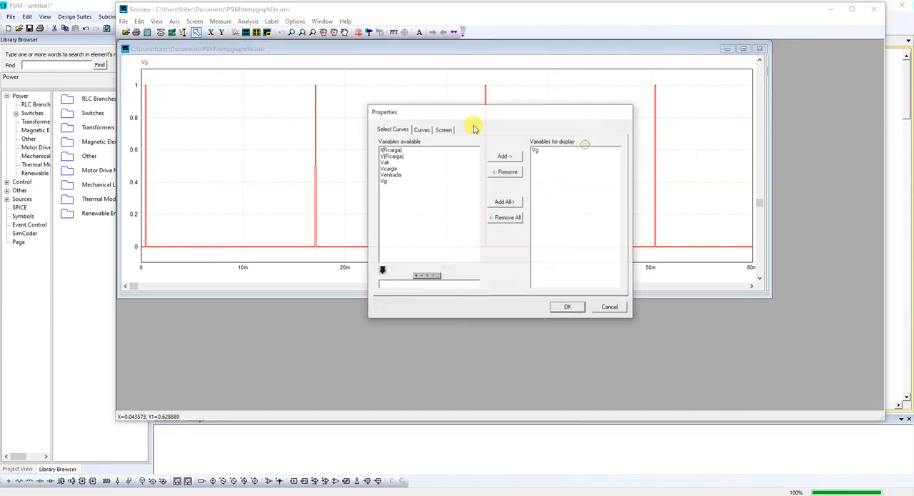
{"action": "left_click", "coordinate": [391, 175]}
{"action": "left_click", "coordinate": [505, 156]}
{"action": "left_click", "coordinate": [569, 308]}
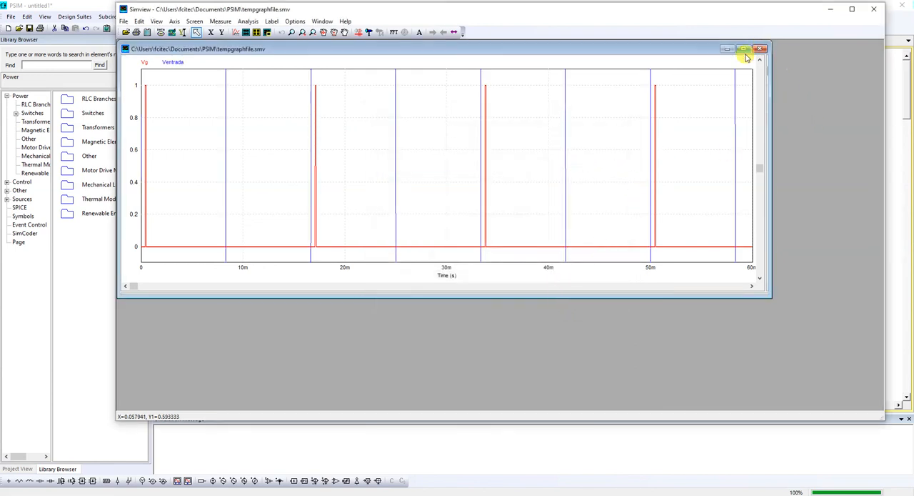
{"action": "left_click_drag", "start_coordinate": [769, 294], "coordinate": [798, 353]}
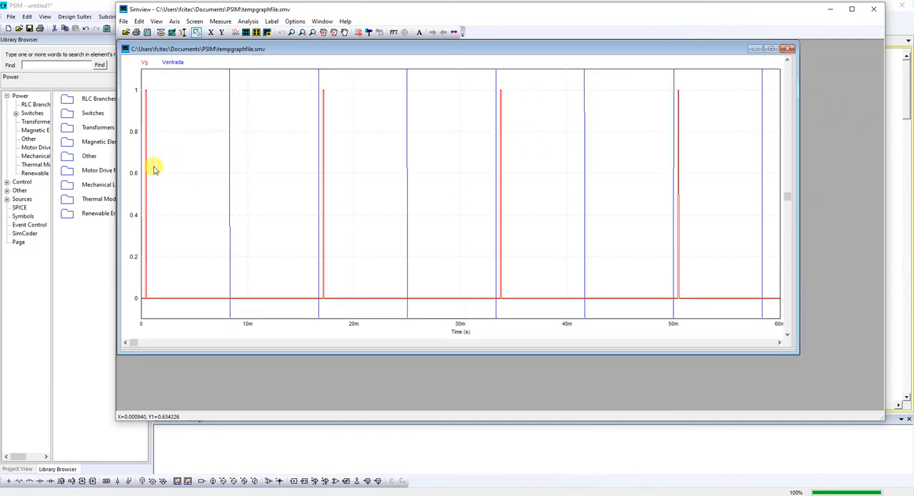
Step: Set the sinusoidal source's peak amplitude to 1 and rerun the simulation
{"action": "left_click", "coordinate": [890, 170]}
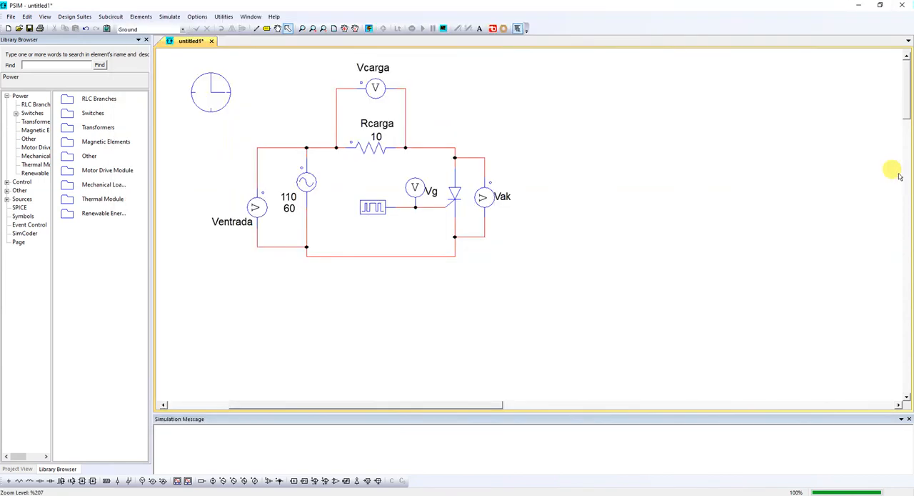
{"action": "double_click", "coordinate": [306, 183]}
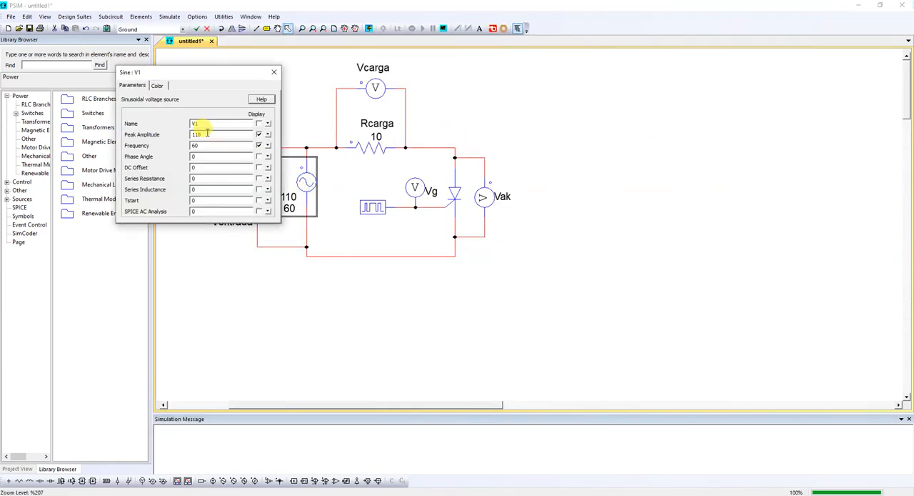
{"action": "left_click", "coordinate": [273, 72]}
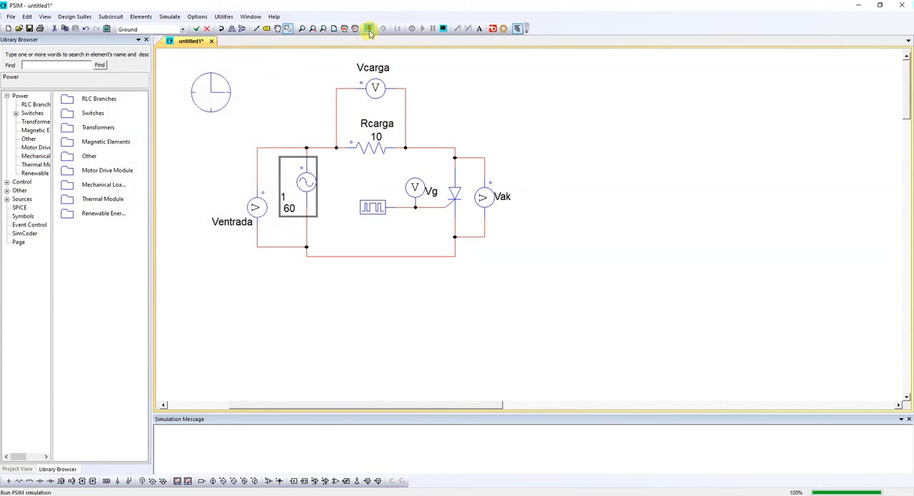
{"action": "left_click", "coordinate": [369, 29]}
{"action": "left_click", "coordinate": [570, 238]}
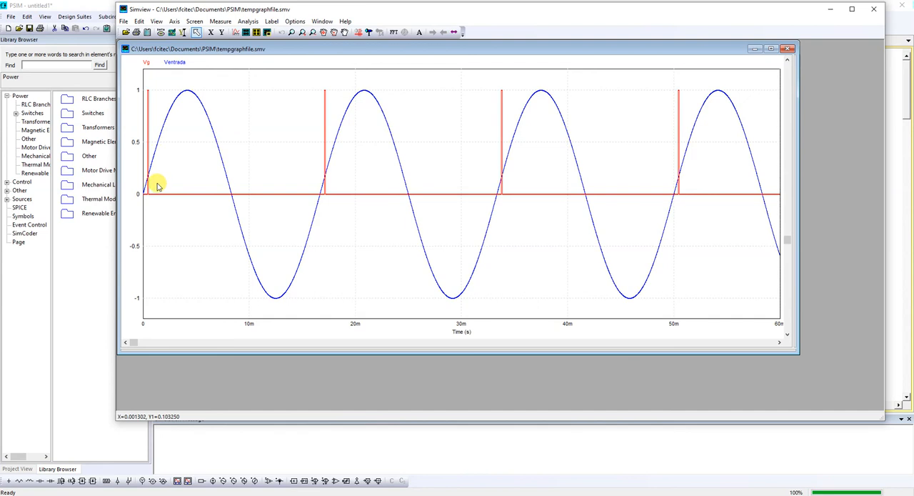
Step: Set the sinusoidal source's peak amplitude to 10 and rerun the simulation
{"action": "left_click", "coordinate": [893, 137]}
{"action": "double_click", "coordinate": [304, 181]}
{"action": "double_click", "coordinate": [198, 135]}
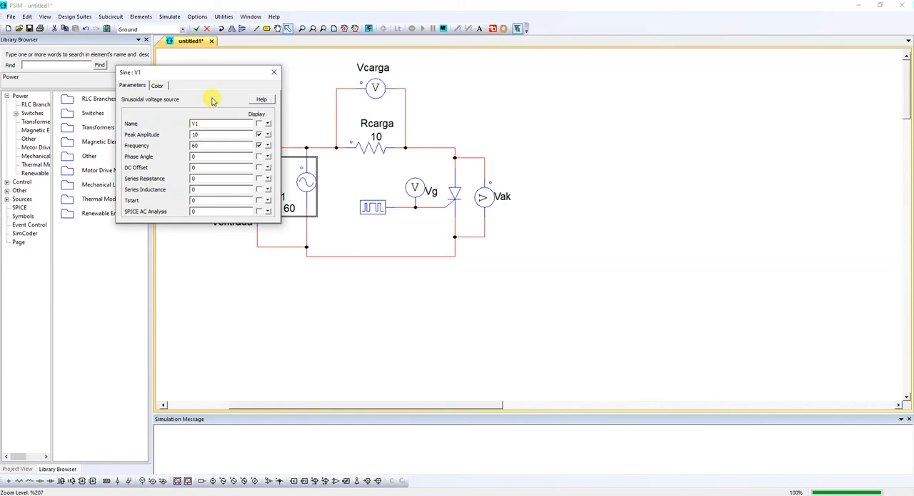
{"action": "left_click", "coordinate": [318, 67]}
{"action": "left_click", "coordinate": [368, 30]}
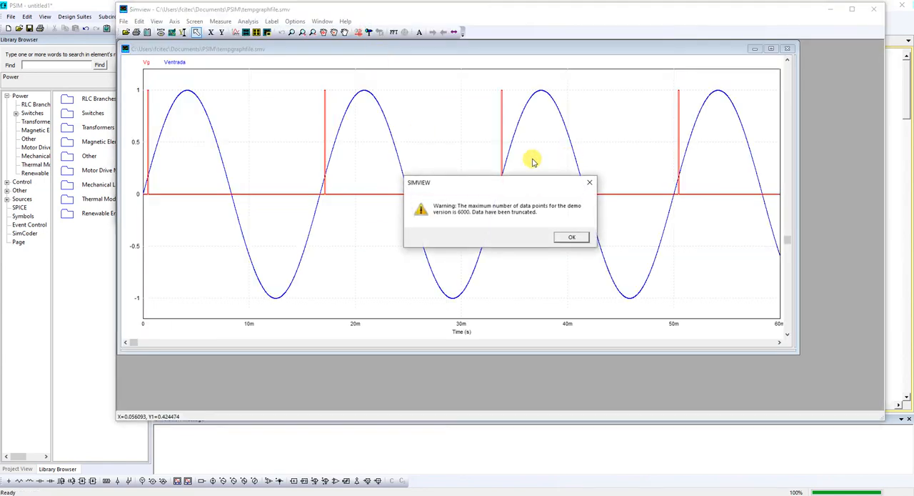
{"action": "left_click", "coordinate": [631, 237]}
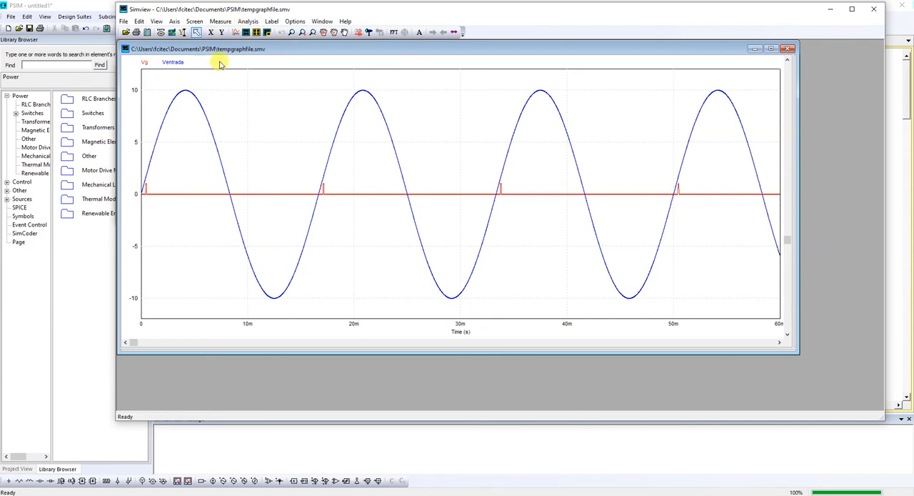
Step: Add a second plot below the Vg and Ventrada plot and display Vak in it
{"action": "left_click", "coordinate": [246, 32]}
{"action": "left_click", "coordinate": [387, 162]}
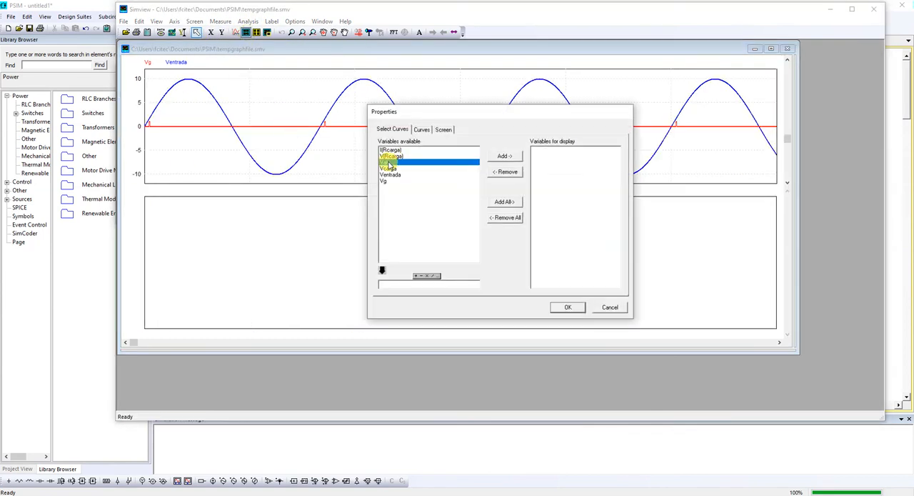
{"action": "left_click", "coordinate": [505, 156]}
{"action": "left_click", "coordinate": [568, 307]}
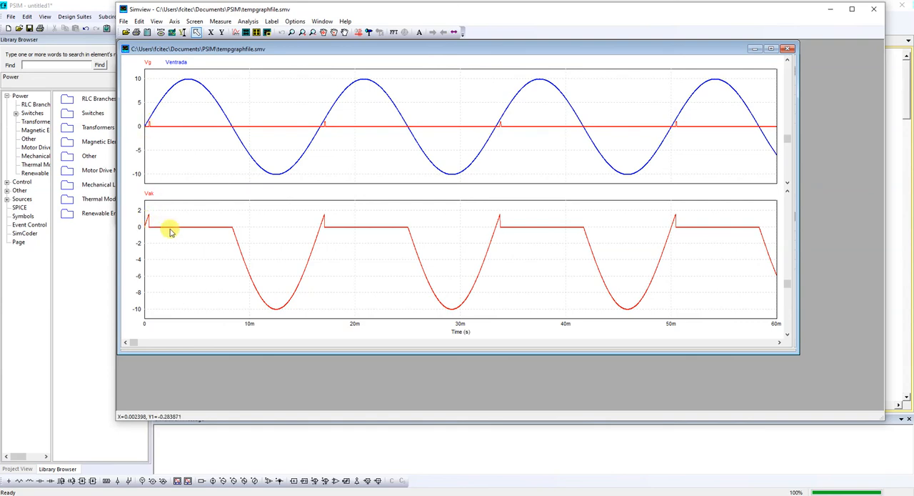
Step: Add a third plot below the Vak plot and display Vcarga in it
{"action": "left_click", "coordinate": [246, 32]}
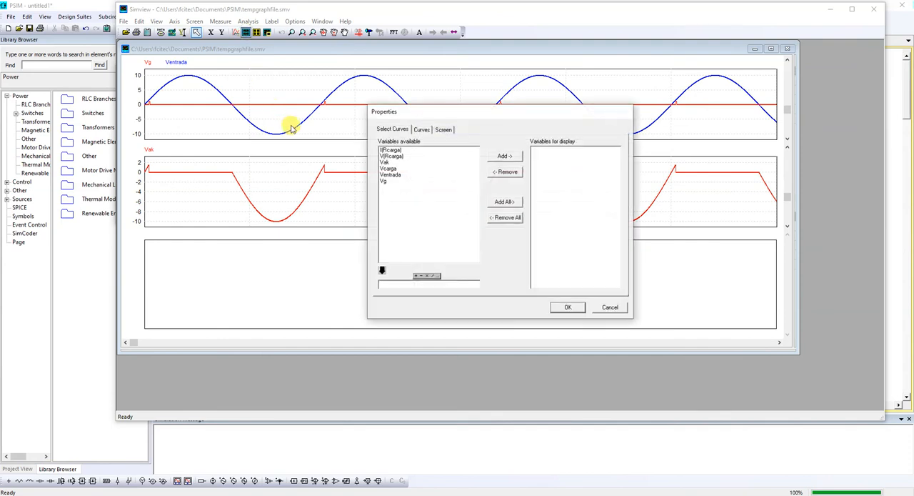
{"action": "left_click", "coordinate": [392, 168]}
{"action": "left_click", "coordinate": [505, 156]}
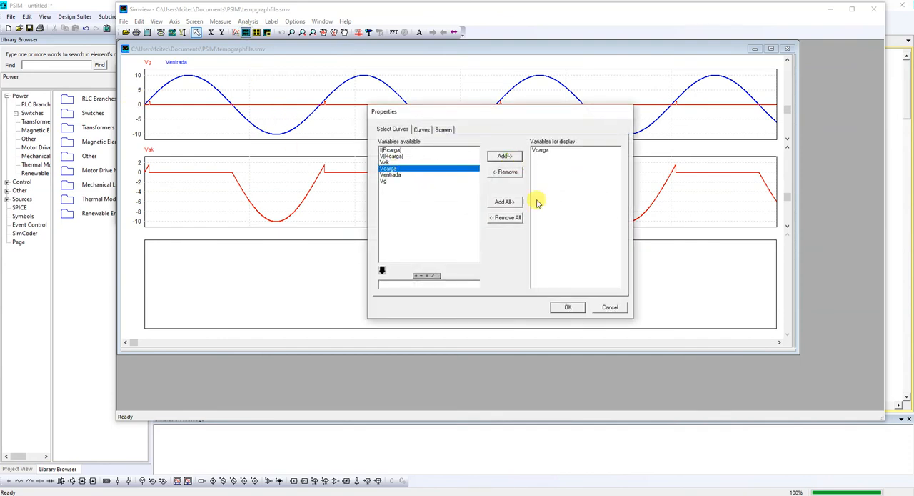
{"action": "left_click", "coordinate": [567, 307]}
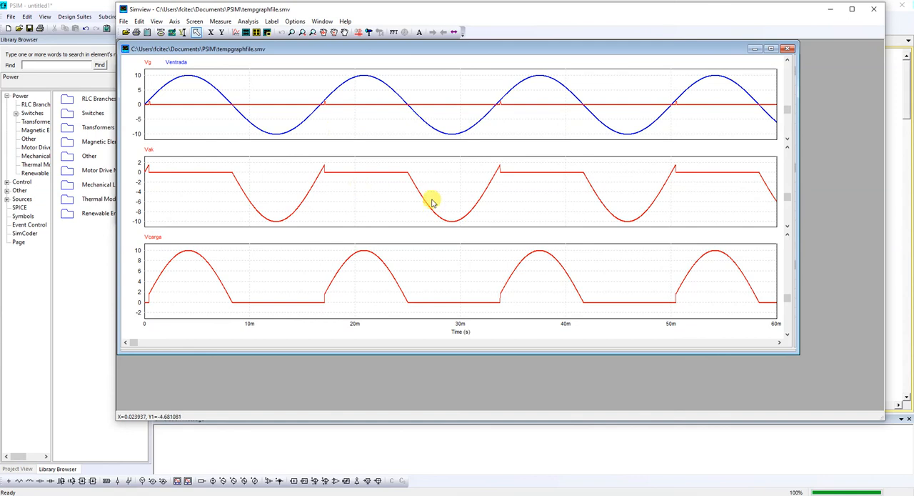
Step: Return to the schematic, close the sinusoidal source's properties and bring the whole circuit into view
{"action": "left_click", "coordinate": [904, 192]}
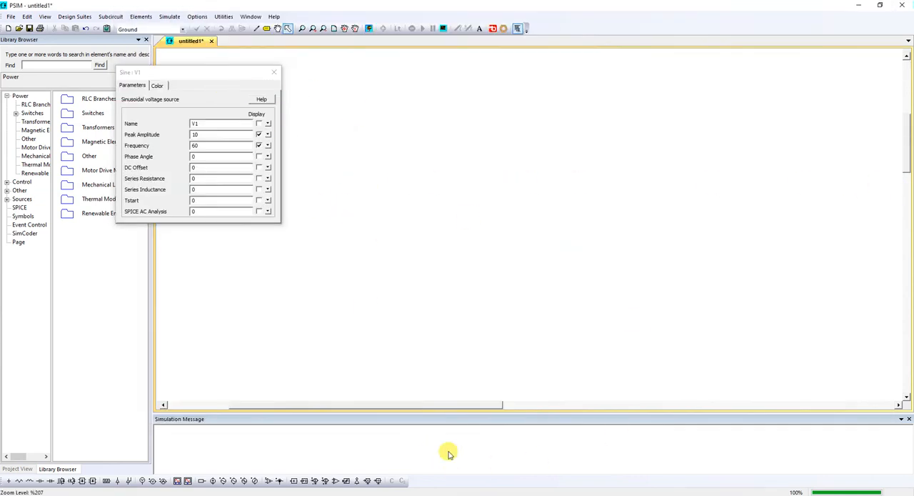
{"action": "left_click", "coordinate": [274, 72]}
{"action": "left_click_drag", "start_coordinate": [485, 408], "coordinate": [431, 395]}
{"action": "scroll", "coordinate": [714, 216], "scroll_direction": "up", "scroll_amount": 5}
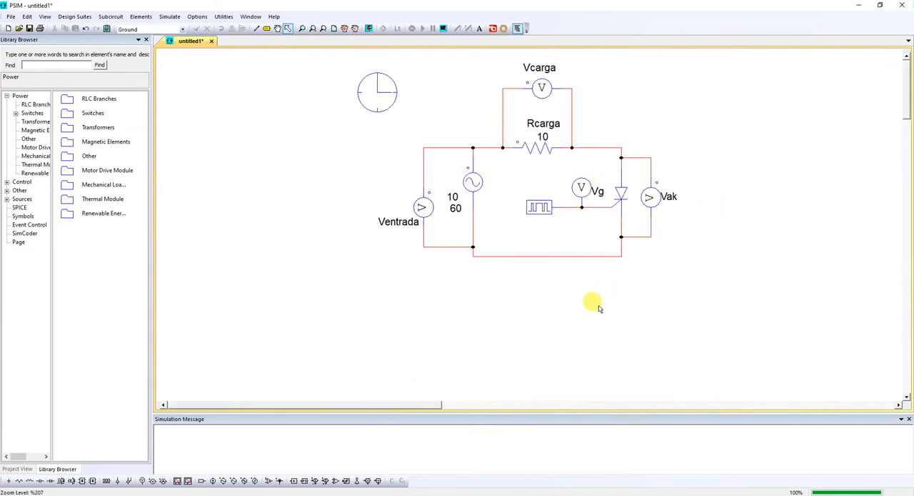